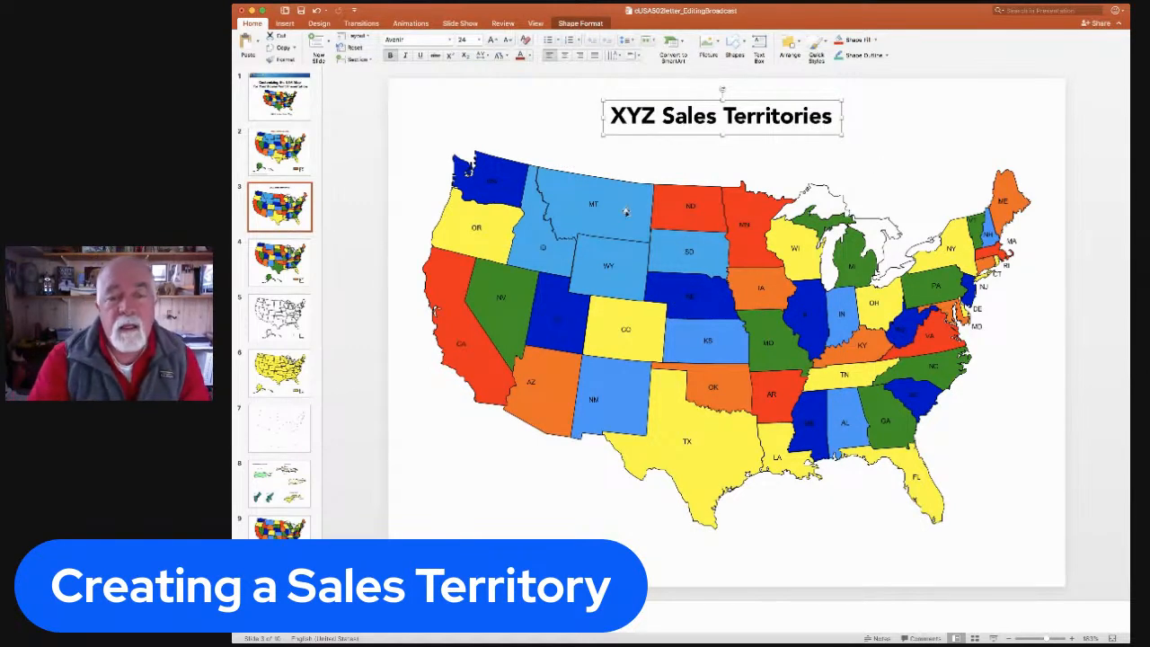
# Ungroup the US map on the XYZ Sales Territories slide into separate state shapes and labels.
pyautogui.click(826, 521)
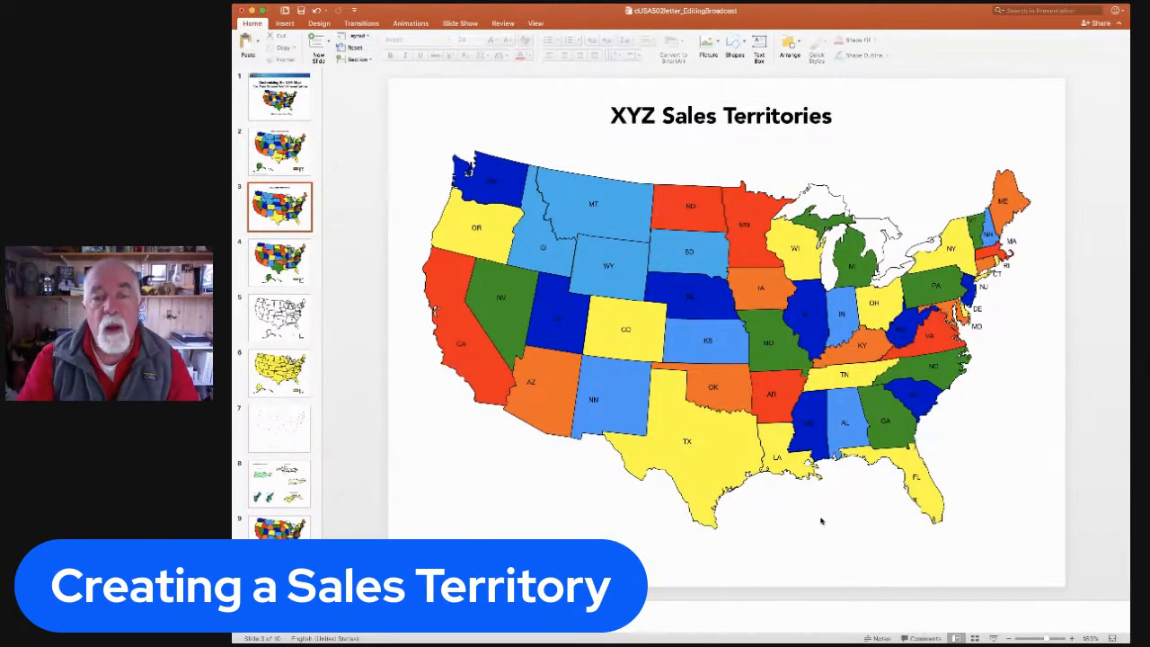
pyautogui.doubleClick(593, 204)
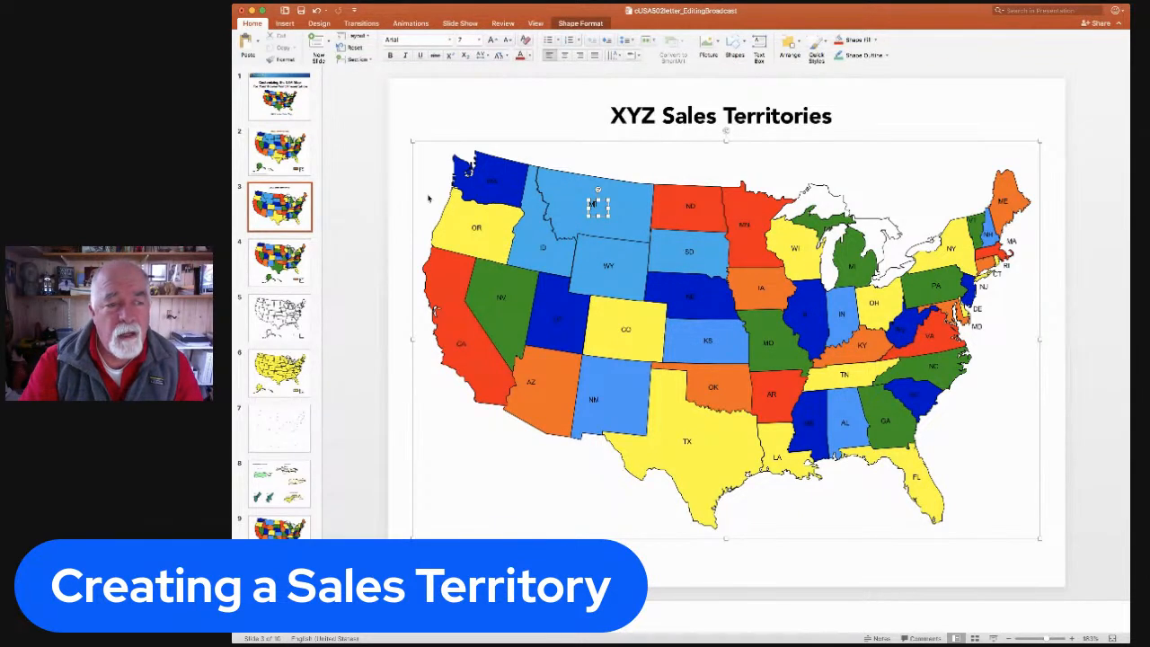
pyautogui.click(398, 186)
pyautogui.click(485, 165)
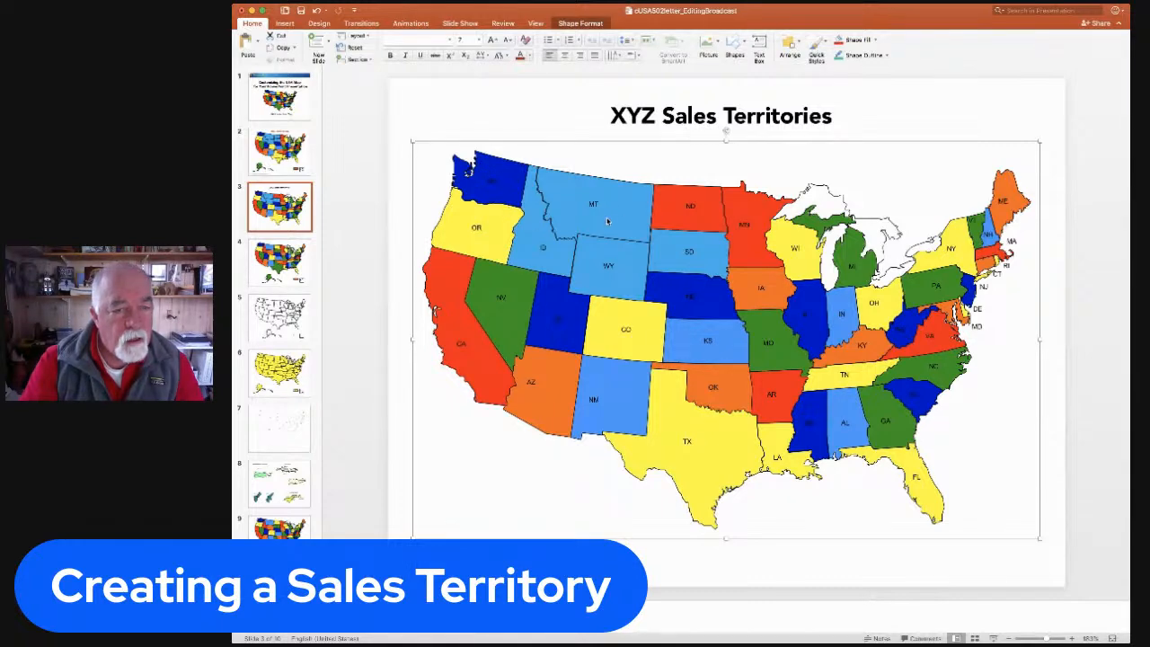
pyautogui.press('super+alt+shift+g')
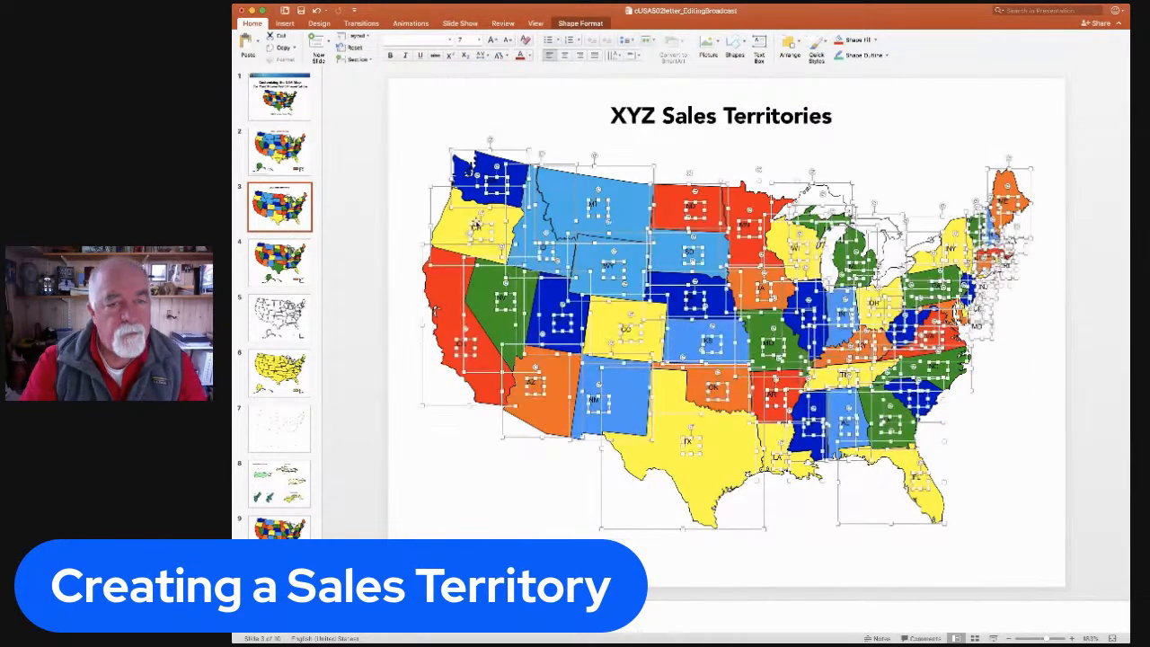
pyautogui.click(417, 144)
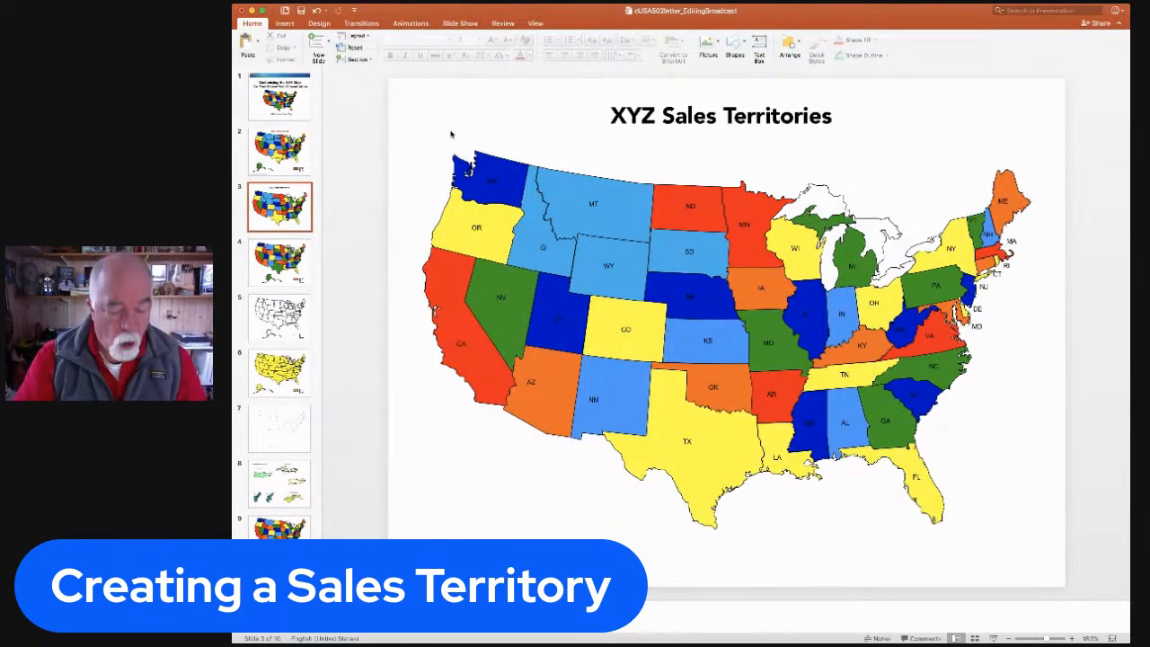
# Fill Washington, Oregon, Idaho, Montana, Wyoming, Utah, Nevada, California, Colorado, Arizona and New Mexico with light orange.
pyautogui.click(503, 168)
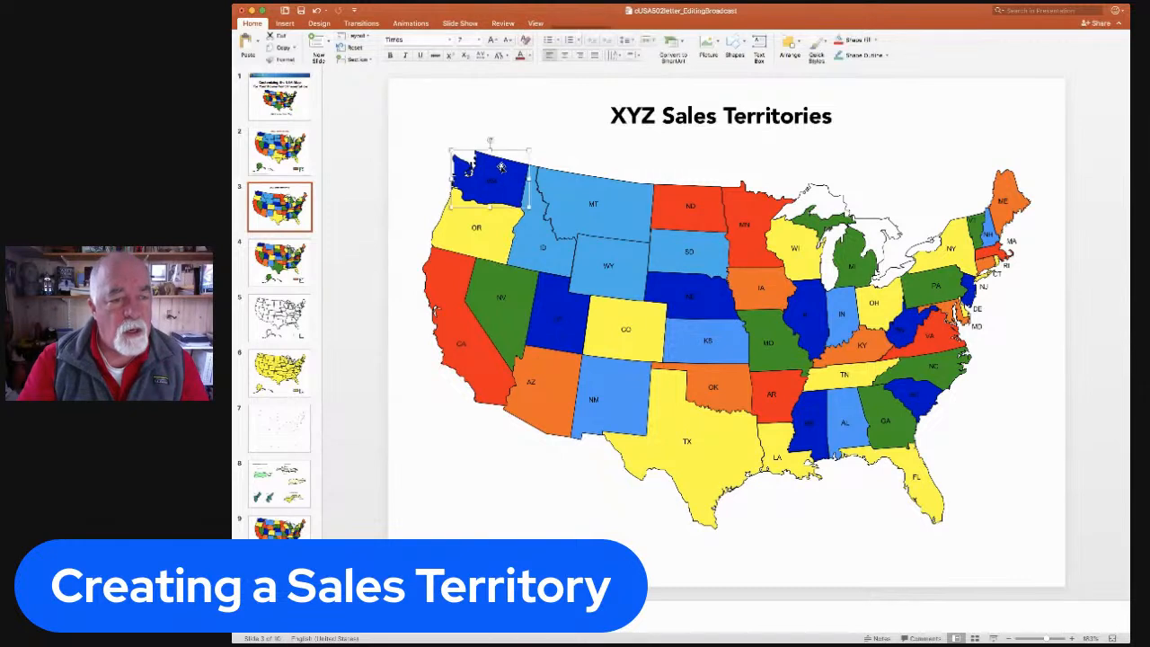
pyautogui.keyDown('shift'); pyautogui.click(483, 247); pyautogui.keyUp('shift')
pyautogui.keyDown('shift'); pyautogui.click(530, 233); pyautogui.keyUp('shift')
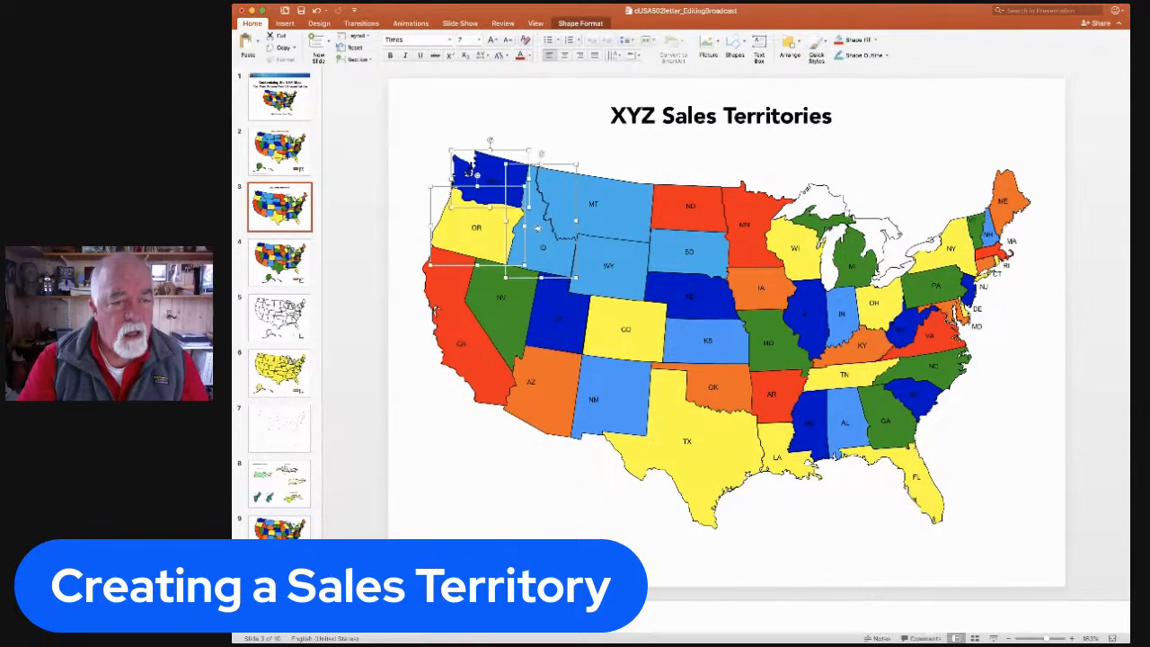
pyautogui.keyDown('shift'); pyautogui.click(560, 184); pyautogui.keyUp('shift')
pyautogui.keyDown('shift'); pyautogui.click(626, 255); pyautogui.keyUp('shift')
pyautogui.keyDown('shift'); pyautogui.click(548, 306); pyautogui.keyUp('shift')
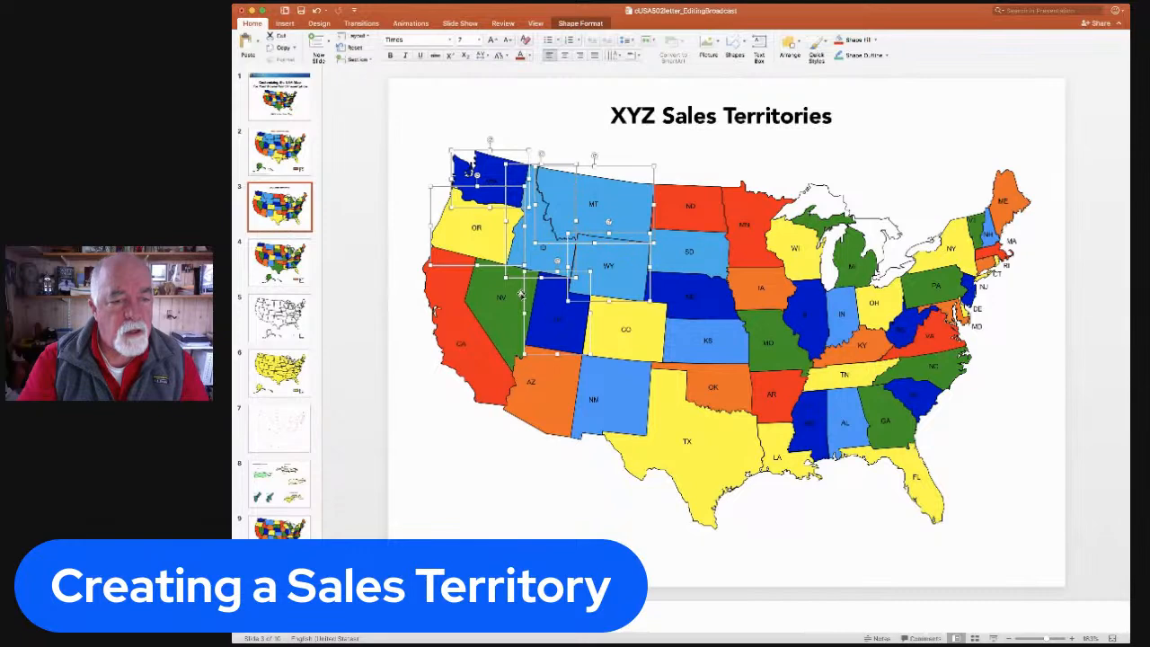
pyautogui.keyDown('shift'); pyautogui.click(503, 297); pyautogui.keyUp('shift')
pyautogui.keyDown('shift'); pyautogui.click(448, 283); pyautogui.keyUp('shift')
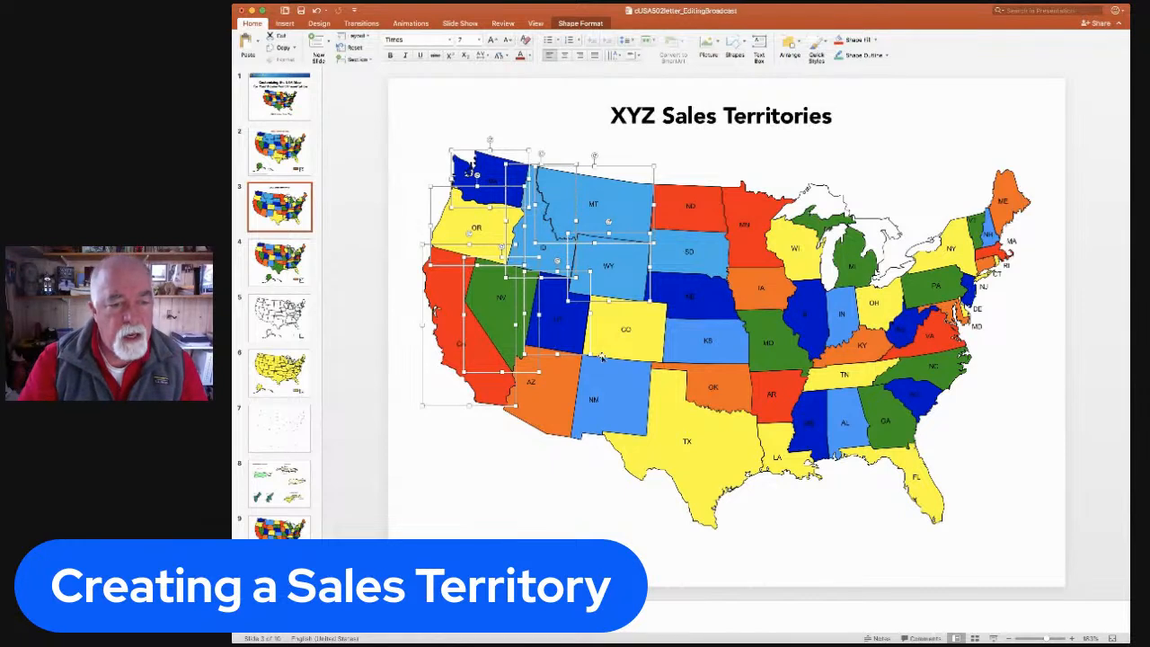
pyautogui.keyDown('shift'); pyautogui.click(642, 346); pyautogui.keyUp('shift')
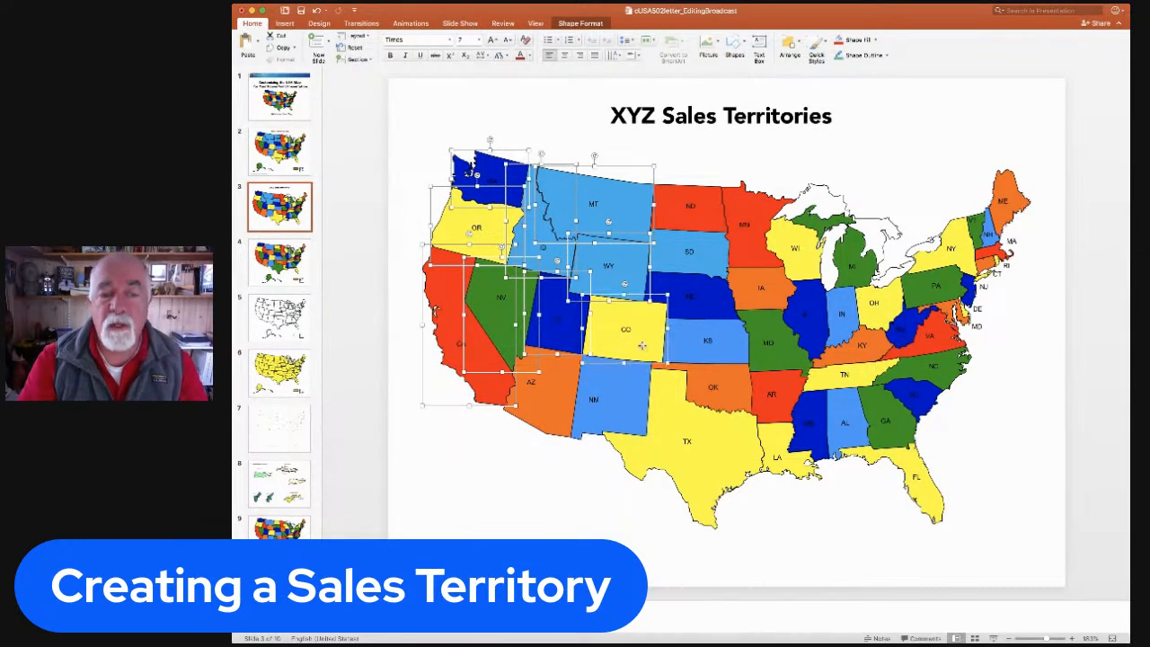
pyautogui.keyDown('shift'); pyautogui.click(548, 412); pyautogui.keyUp('shift')
pyautogui.keyDown('shift'); pyautogui.click(626, 386); pyautogui.keyUp('shift')
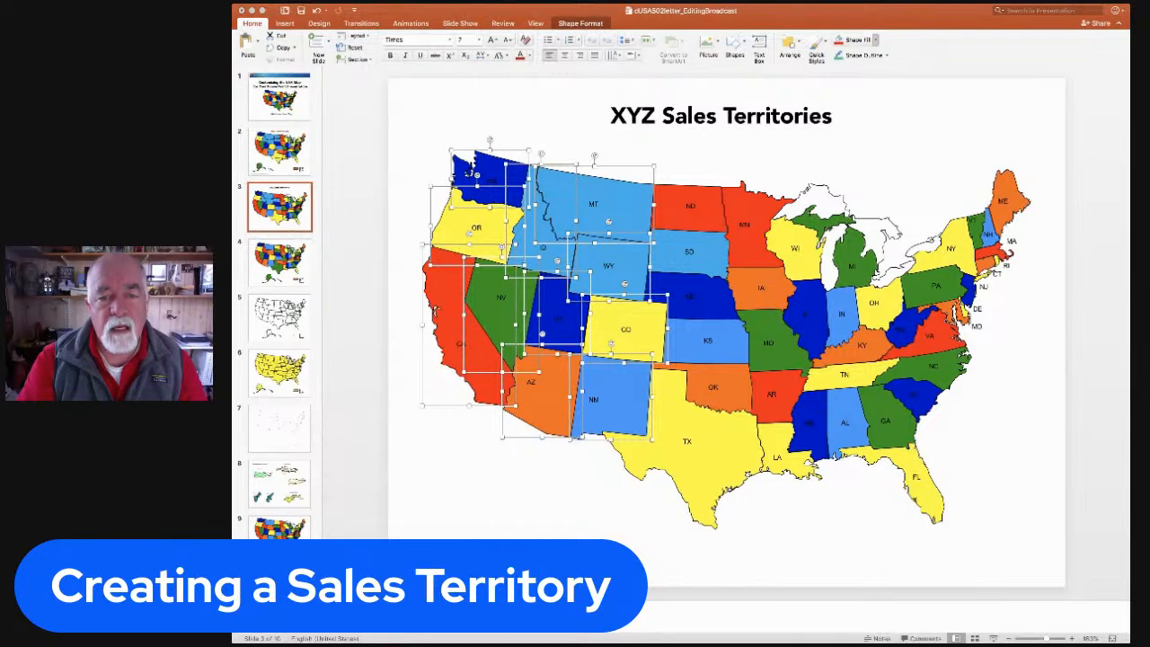
pyautogui.click(871, 39)
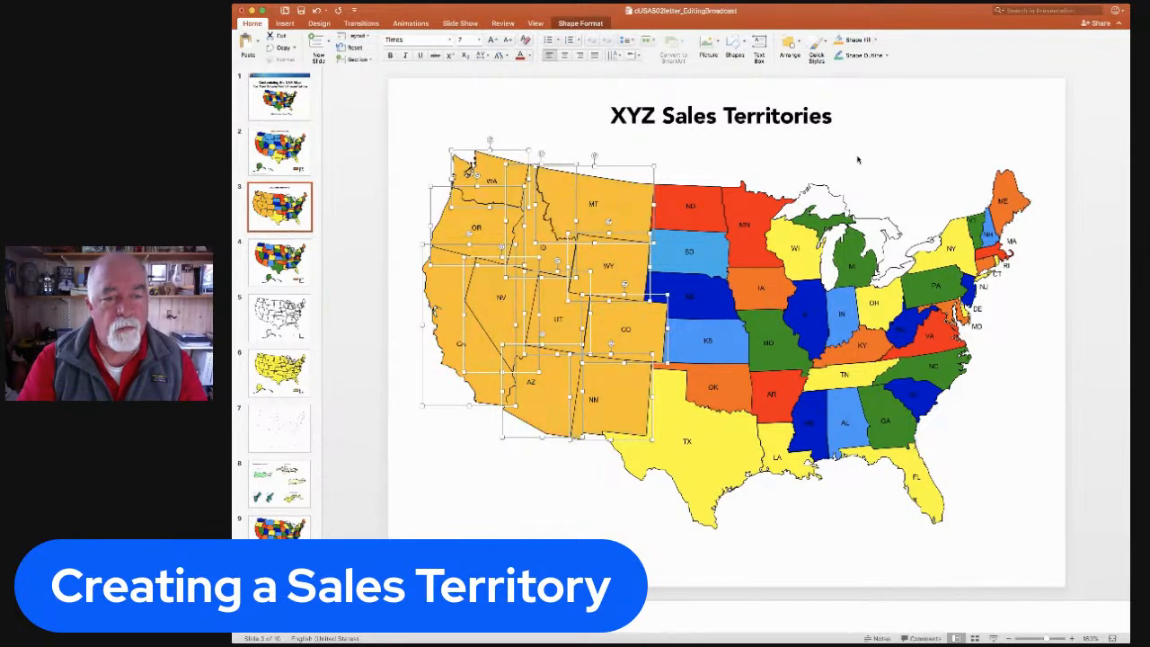
pyautogui.click(907, 139)
# Fill Texas, Oklahoma, Arkansas, Louisiana, Mississippi, Alabama, Tennessee, the Carolinas, Georgia, Florida, Virginia, Kentucky, Missouri and Kansas with yellow.
pyautogui.click(731, 445)
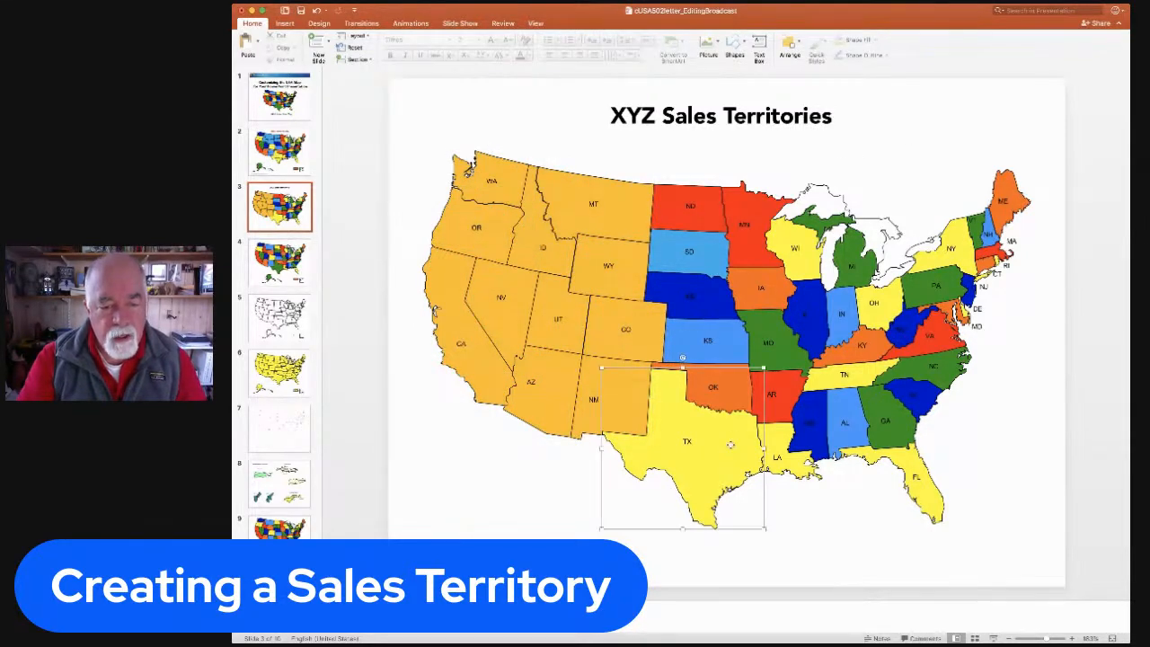
pyautogui.keyDown('shift'); pyautogui.click(727, 386); pyautogui.keyUp('shift')
pyautogui.keyDown('shift'); pyautogui.click(783, 382); pyautogui.keyUp('shift')
pyautogui.keyDown('shift'); pyautogui.click(798, 437); pyautogui.keyUp('shift')
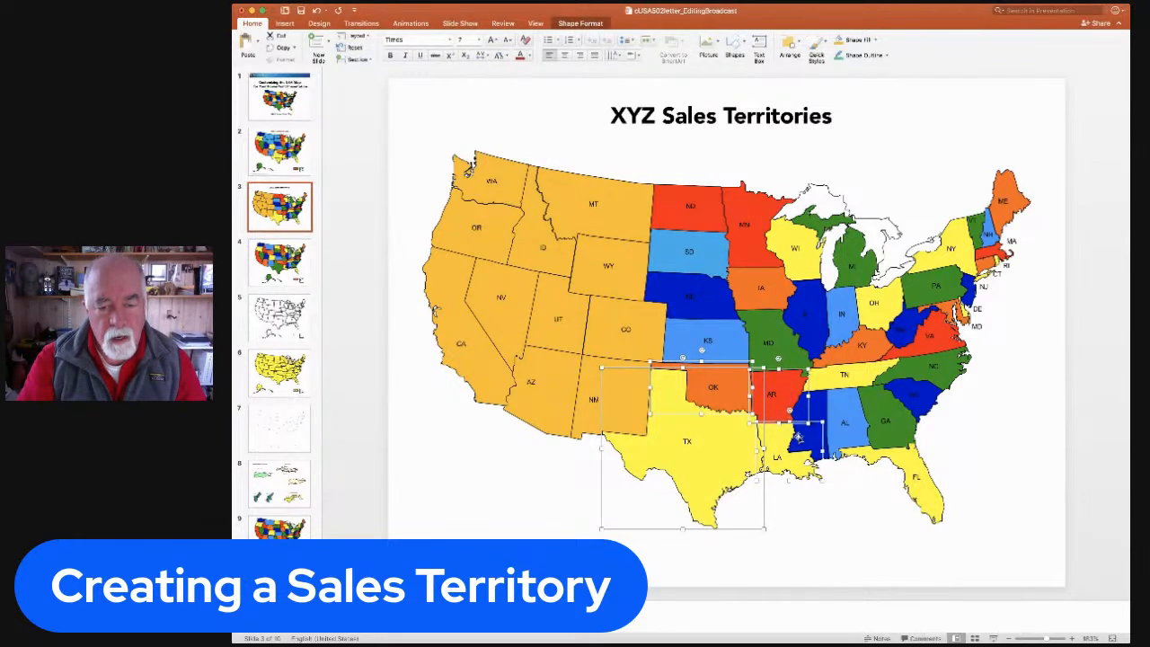
pyautogui.keyDown('shift'); pyautogui.click(849, 404); pyautogui.keyUp('shift')
pyautogui.keyDown('shift'); pyautogui.click(865, 374); pyautogui.keyUp('shift')
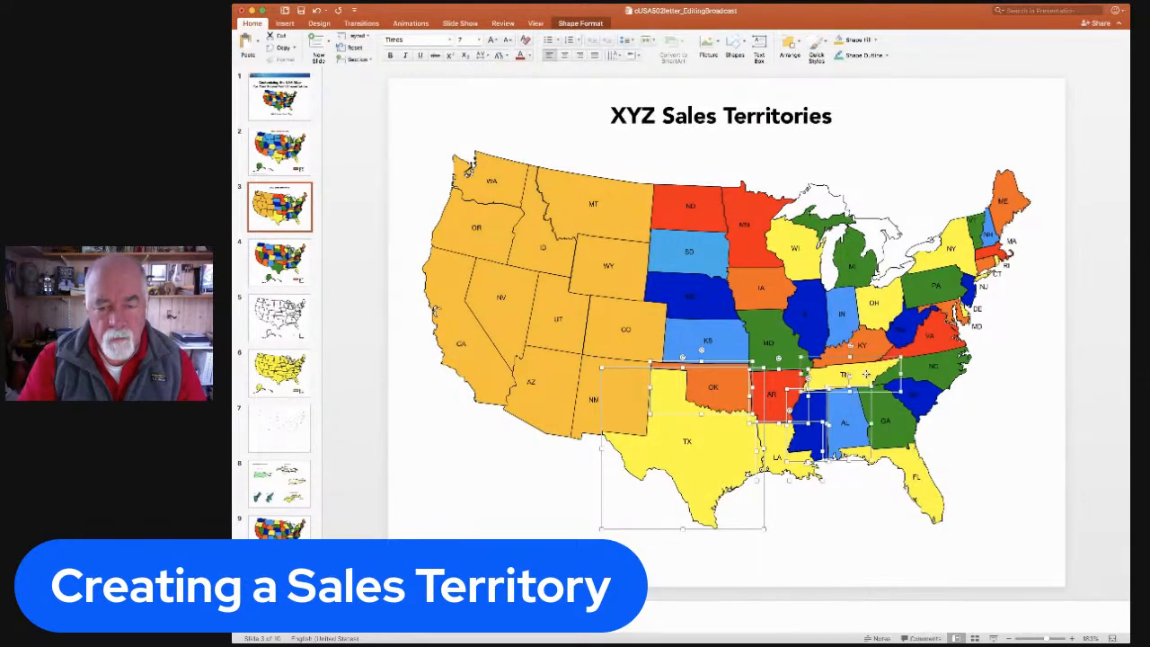
pyautogui.keyDown('shift'); pyautogui.click(913, 370); pyautogui.keyUp('shift')
pyautogui.keyDown('shift'); pyautogui.click(924, 401); pyautogui.keyUp('shift')
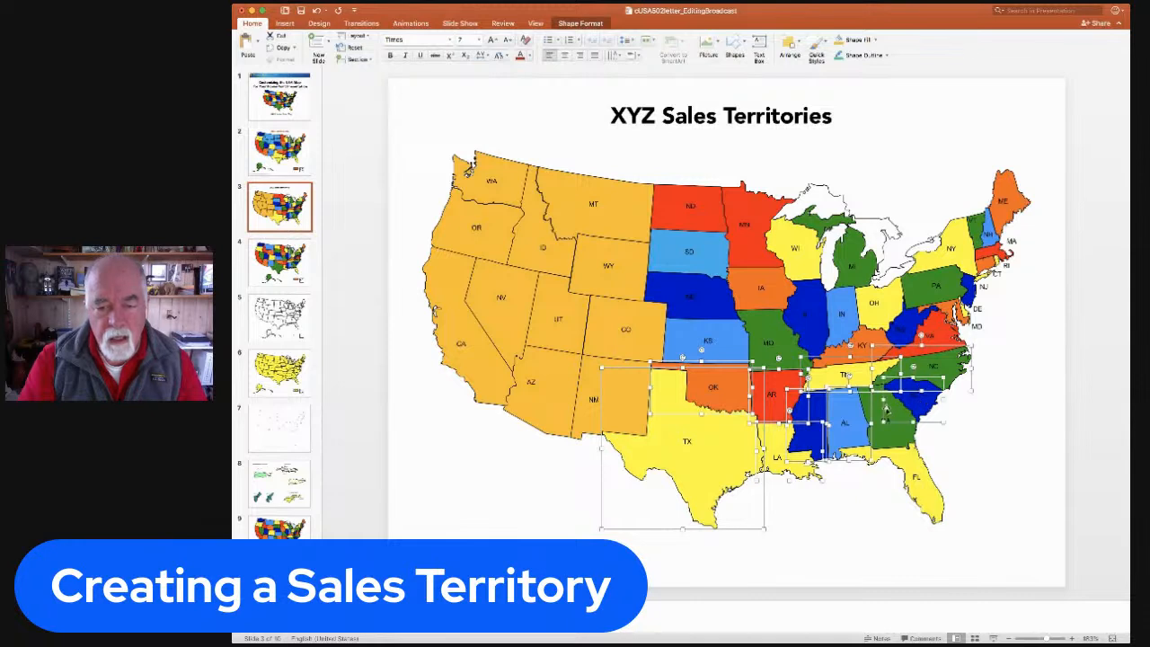
pyautogui.keyDown('shift'); pyautogui.click(880, 408); pyautogui.keyUp('shift')
pyautogui.keyDown('shift'); pyautogui.click(902, 460); pyautogui.keyUp('shift')
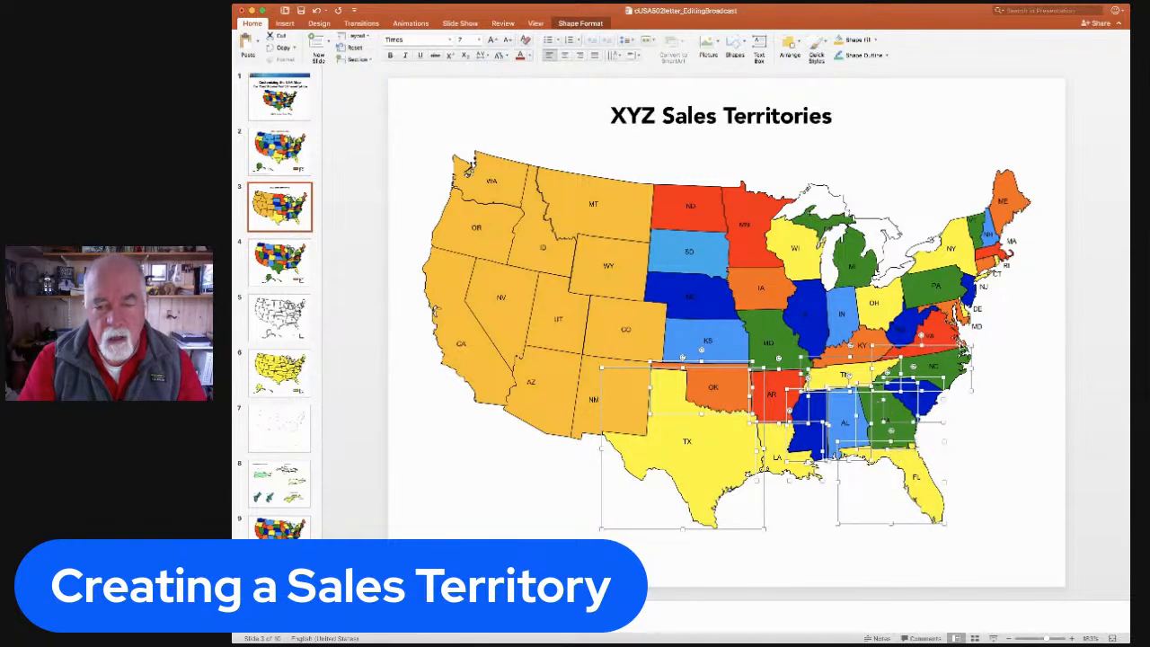
pyautogui.keyDown('shift'); pyautogui.click(945, 338); pyautogui.keyUp('shift')
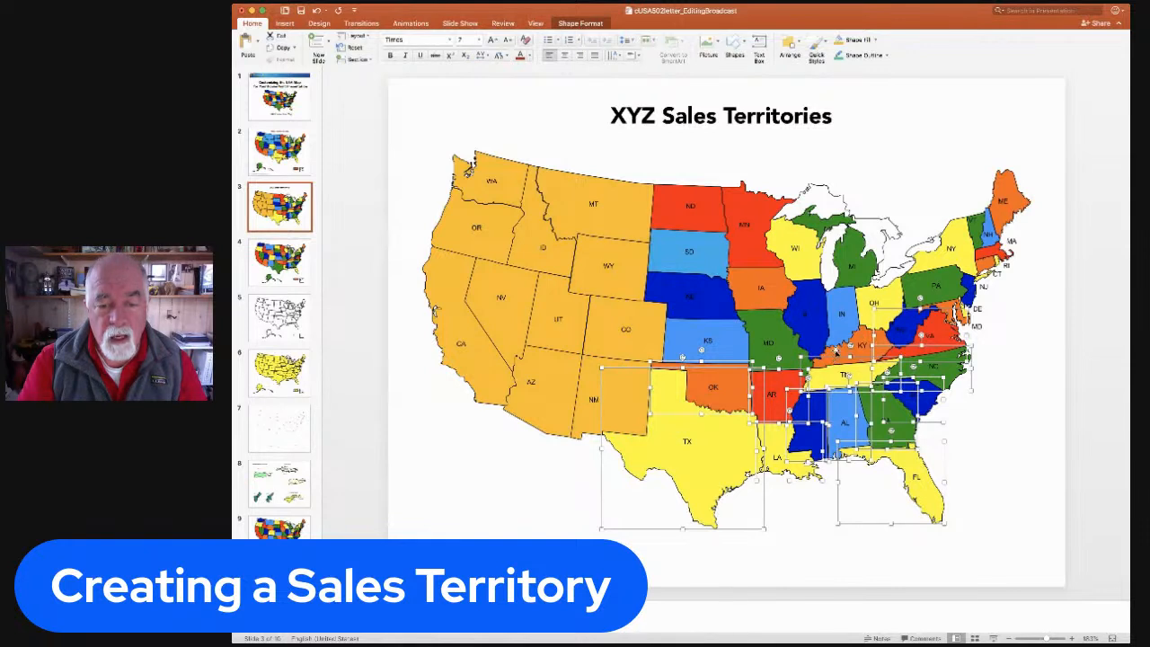
pyautogui.keyDown('shift'); pyautogui.click(838, 350); pyautogui.keyUp('shift')
pyautogui.keyDown('shift'); pyautogui.click(768, 333); pyautogui.keyUp('shift')
pyautogui.keyDown('shift'); pyautogui.click(718, 334); pyautogui.keyUp('shift')
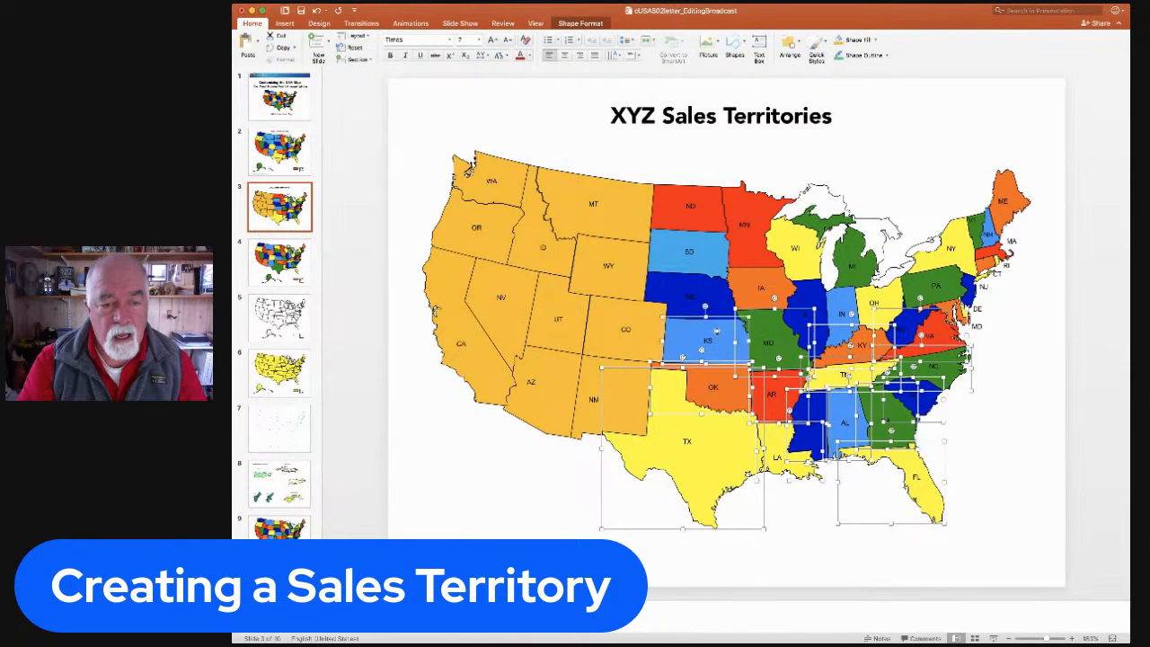
pyautogui.click(870, 39)
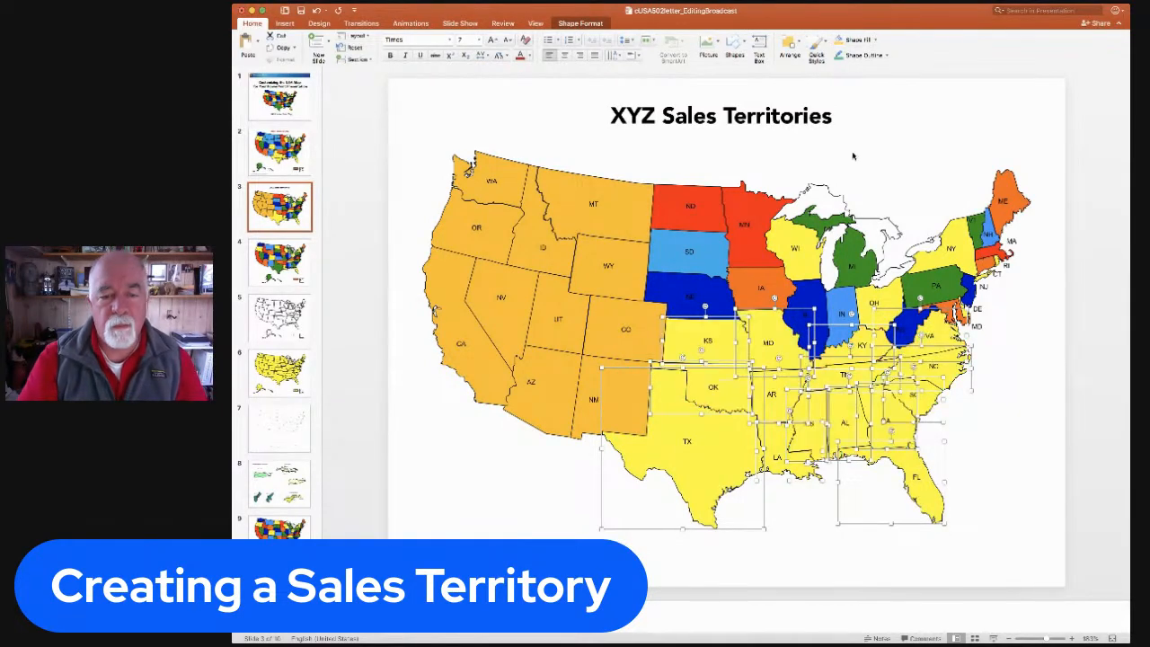
pyautogui.click(908, 141)
# Fill ND, SD, NE, MN, IA, WI, IL, IN, both parts of MI, OH, WV, PA, MD, NJ, NY, CT, NH and ME with light green.
pyautogui.click(709, 202)
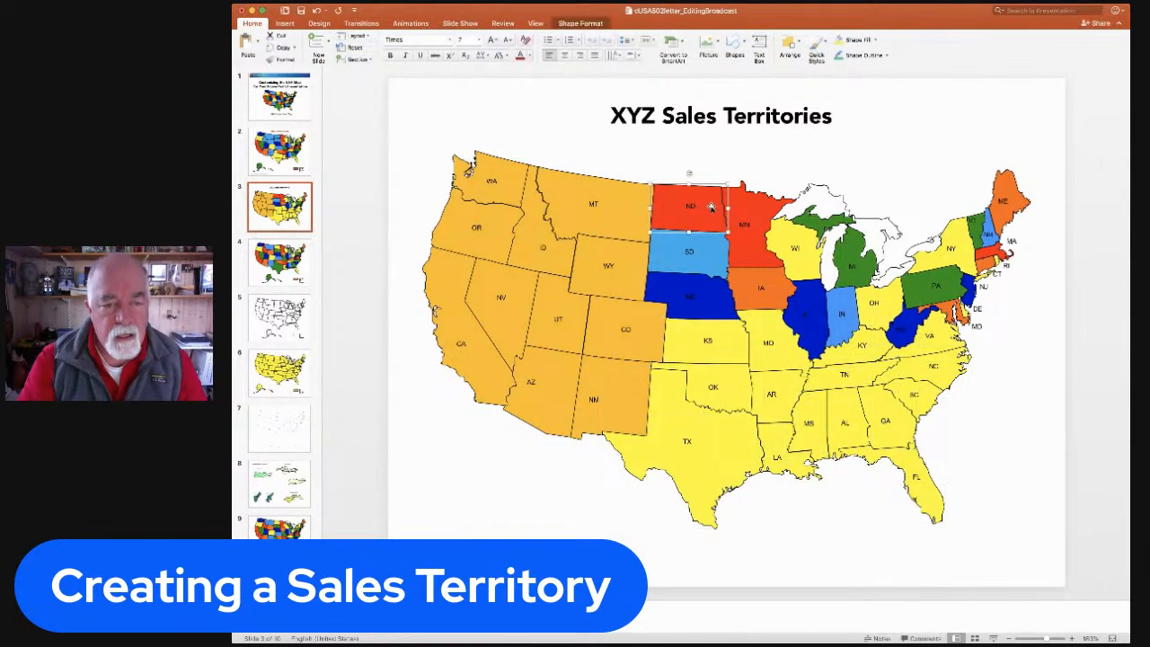
pyautogui.keyDown('shift'); pyautogui.click(709, 265); pyautogui.keyUp('shift')
pyautogui.keyDown('shift'); pyautogui.click(713, 301); pyautogui.keyUp('shift')
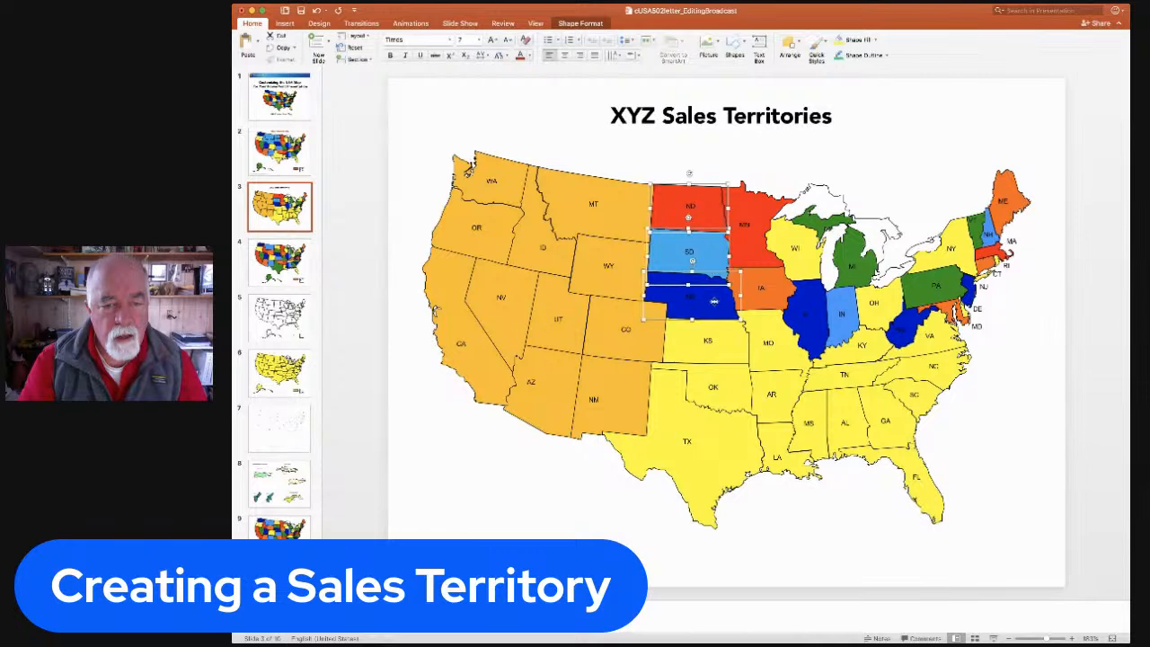
pyautogui.keyDown('shift'); pyautogui.click(756, 213); pyautogui.keyUp('shift')
pyautogui.keyDown('shift'); pyautogui.click(771, 280); pyautogui.keyUp('shift')
pyautogui.keyDown('shift'); pyautogui.click(786, 237); pyautogui.keyUp('shift')
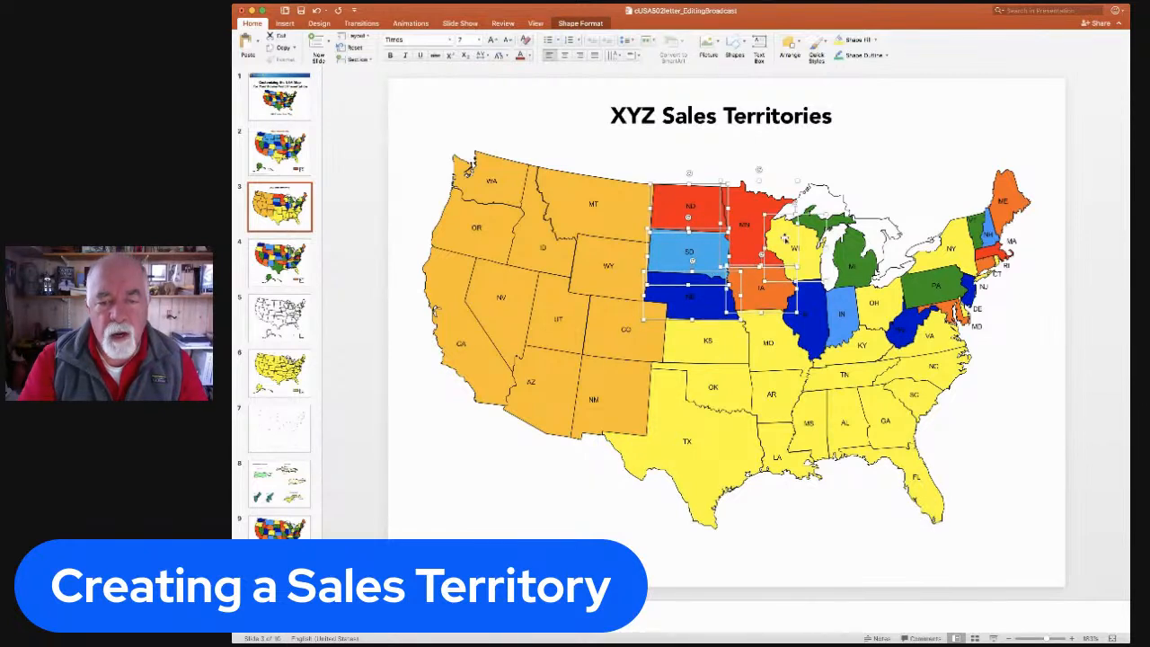
pyautogui.keyDown('shift'); pyautogui.click(805, 300); pyautogui.keyUp('shift')
pyautogui.keyDown('shift'); pyautogui.click(841, 300); pyautogui.keyUp('shift')
pyautogui.keyDown('shift'); pyautogui.click(851, 247); pyautogui.keyUp('shift')
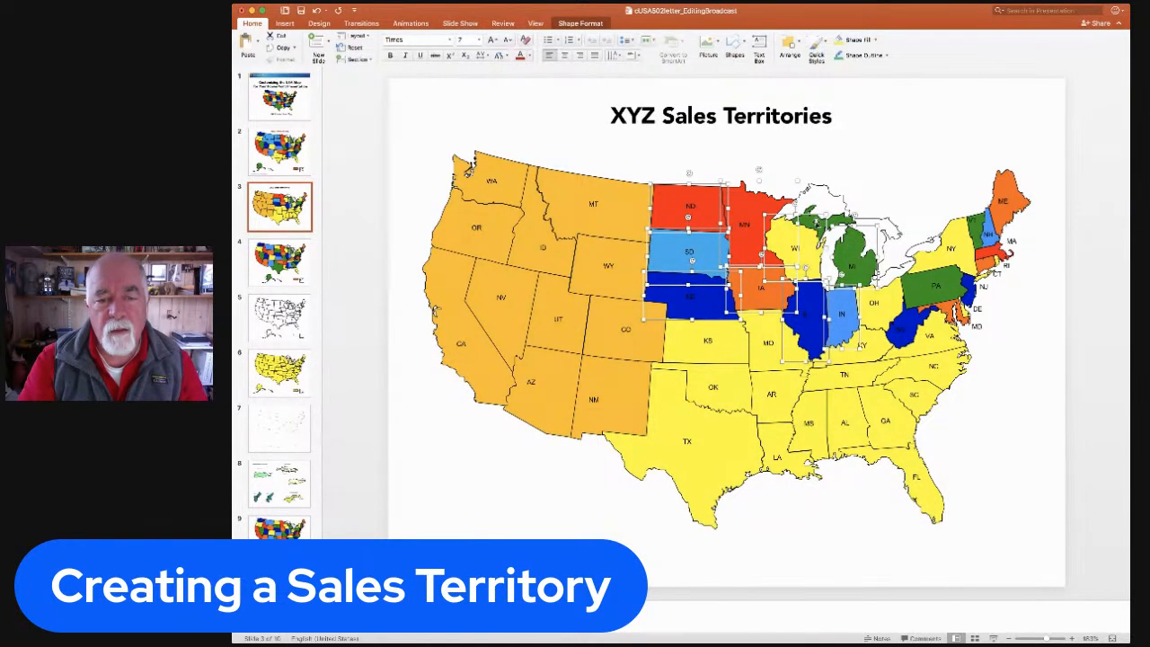
pyautogui.keyDown('shift'); pyautogui.click(818, 222); pyautogui.keyUp('shift')
pyautogui.keyDown('shift'); pyautogui.click(895, 310); pyautogui.keyUp('shift')
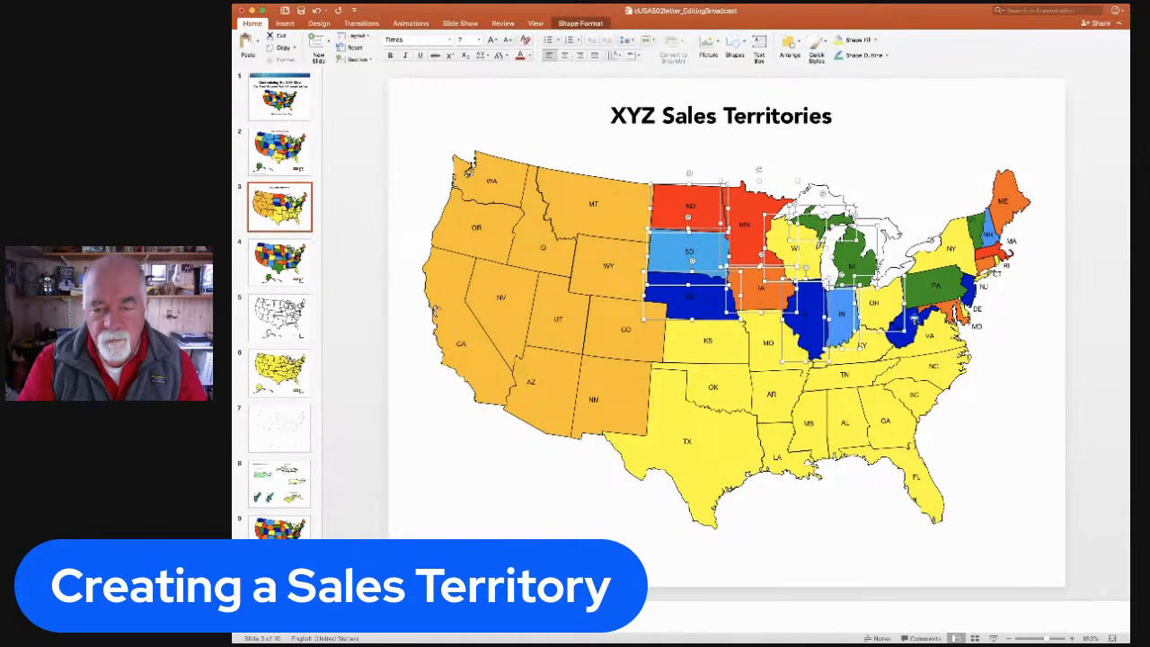
pyautogui.keyDown('shift'); pyautogui.click(914, 320); pyautogui.keyUp('shift')
pyautogui.keyDown('shift'); pyautogui.click(952, 277); pyautogui.keyUp('shift')
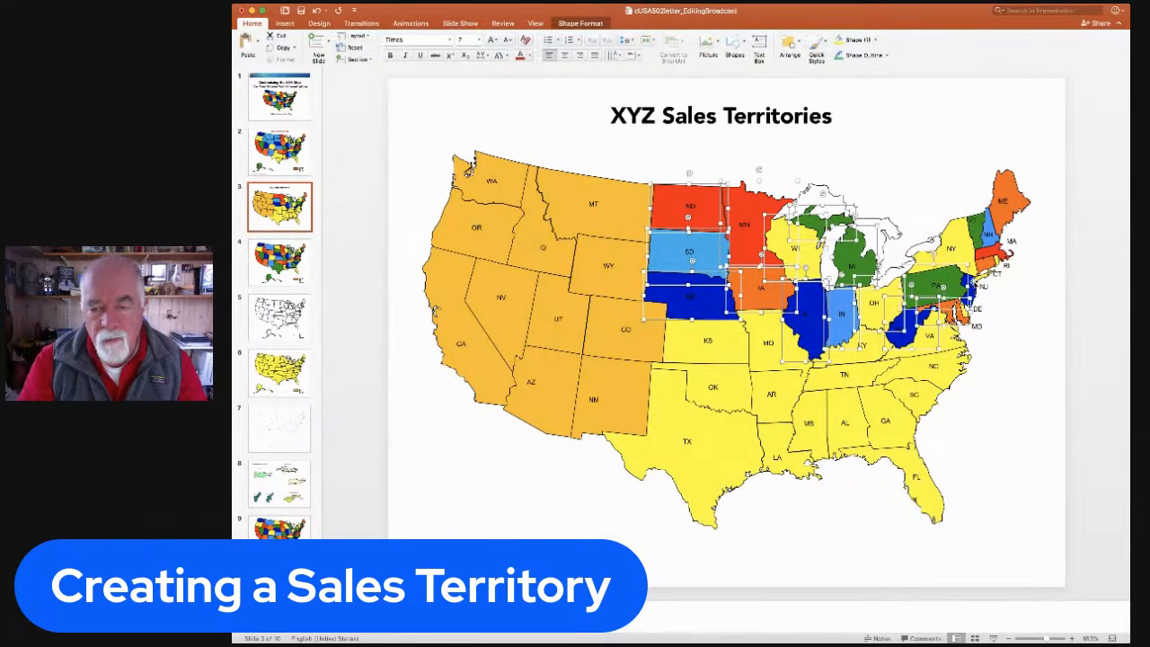
pyautogui.keyDown('shift'); pyautogui.click(970, 284); pyautogui.keyUp('shift')
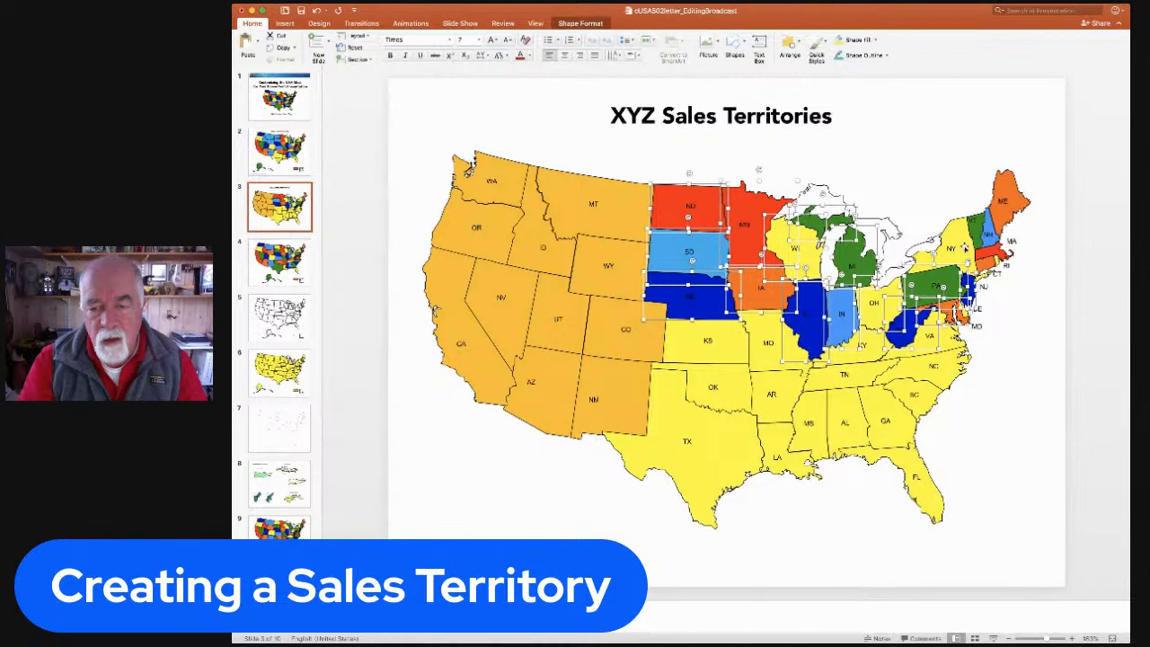
pyautogui.keyDown('shift'); pyautogui.click(963, 247); pyautogui.keyUp('shift')
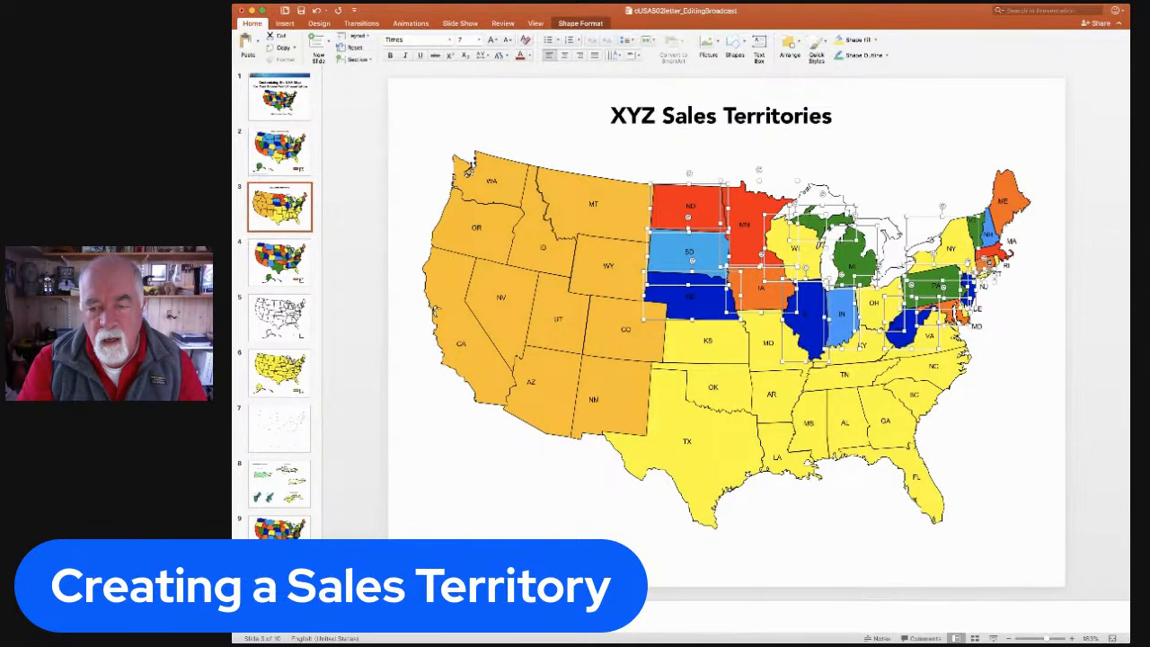
pyautogui.keyDown('shift'); pyautogui.click(989, 267); pyautogui.keyUp('shift')
pyautogui.keyDown('shift'); pyautogui.click(1002, 212); pyautogui.keyUp('shift')
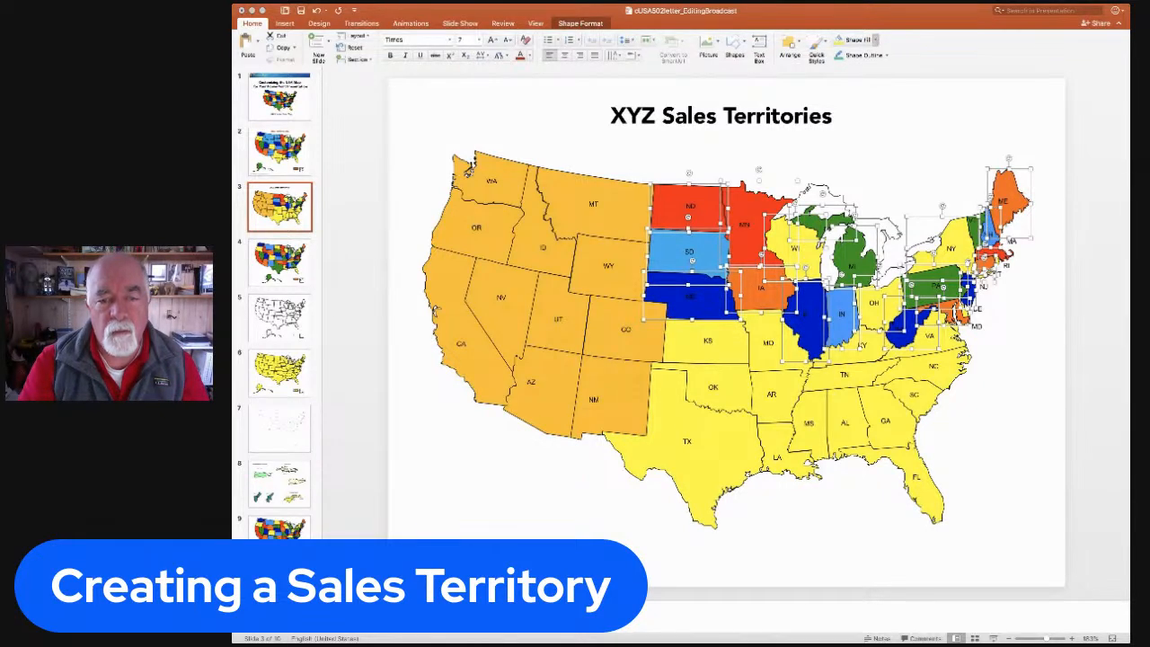
pyautogui.click(863, 40)
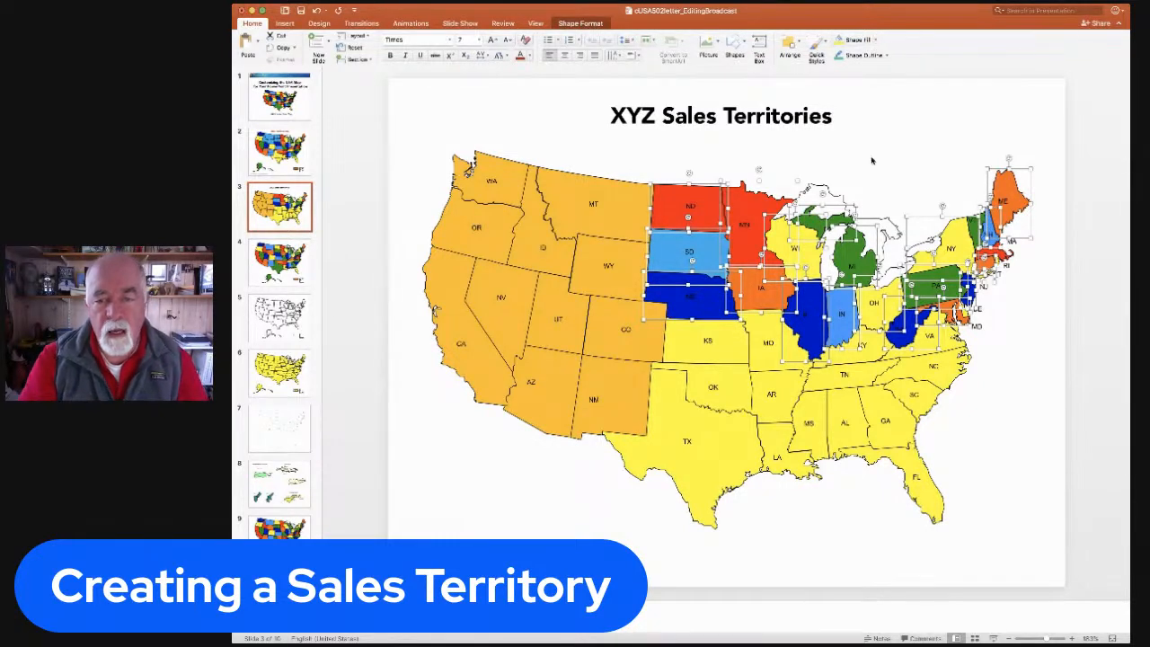
pyautogui.click(1020, 285)
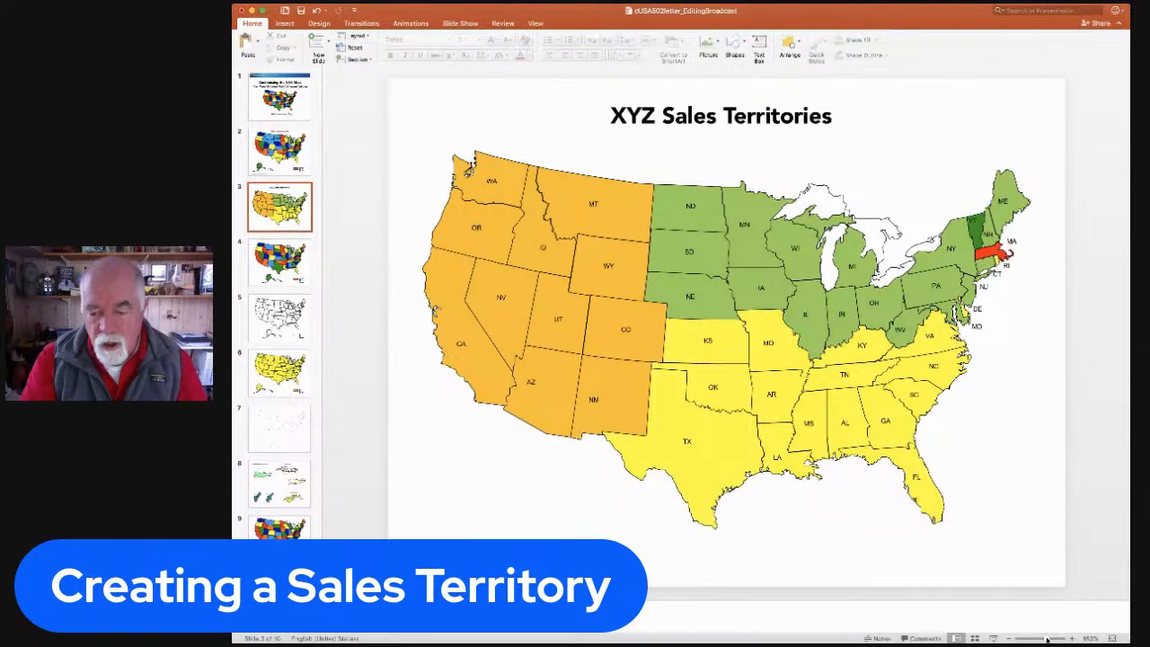
# Fill Delaware, Rhode Island, Massachusetts and Vermont with the same light green as the surrounding northeastern states.
pyautogui.moveTo(1047, 639); pyautogui.dragTo(1057, 639)
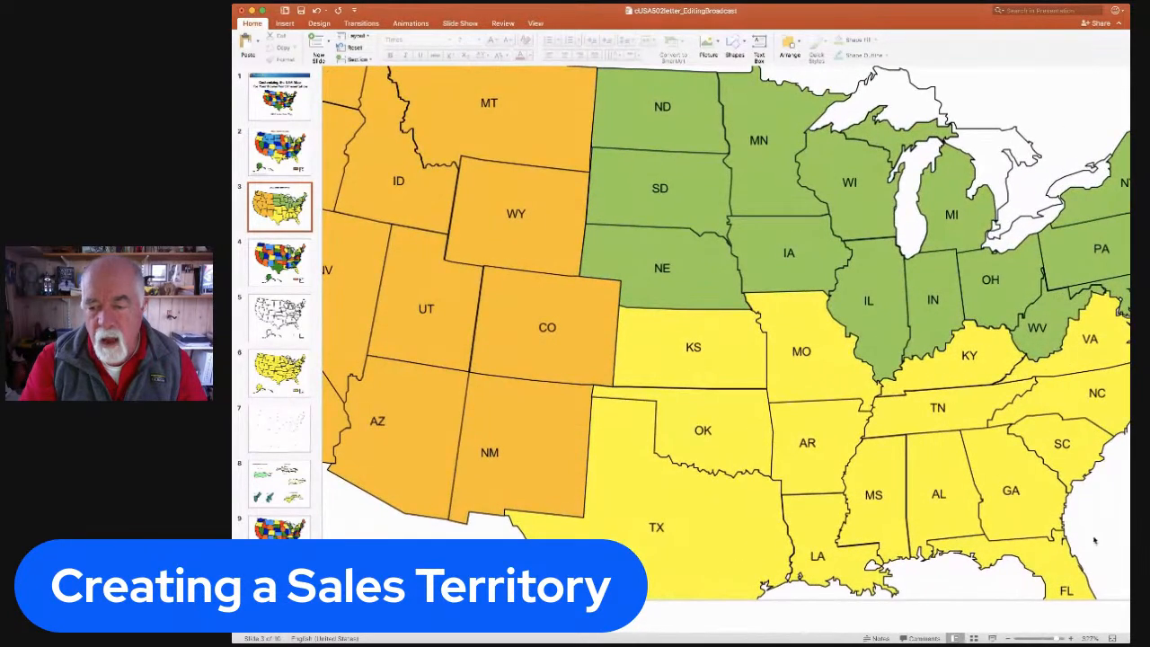
pyautogui.hscroll(2, 1094, 539)
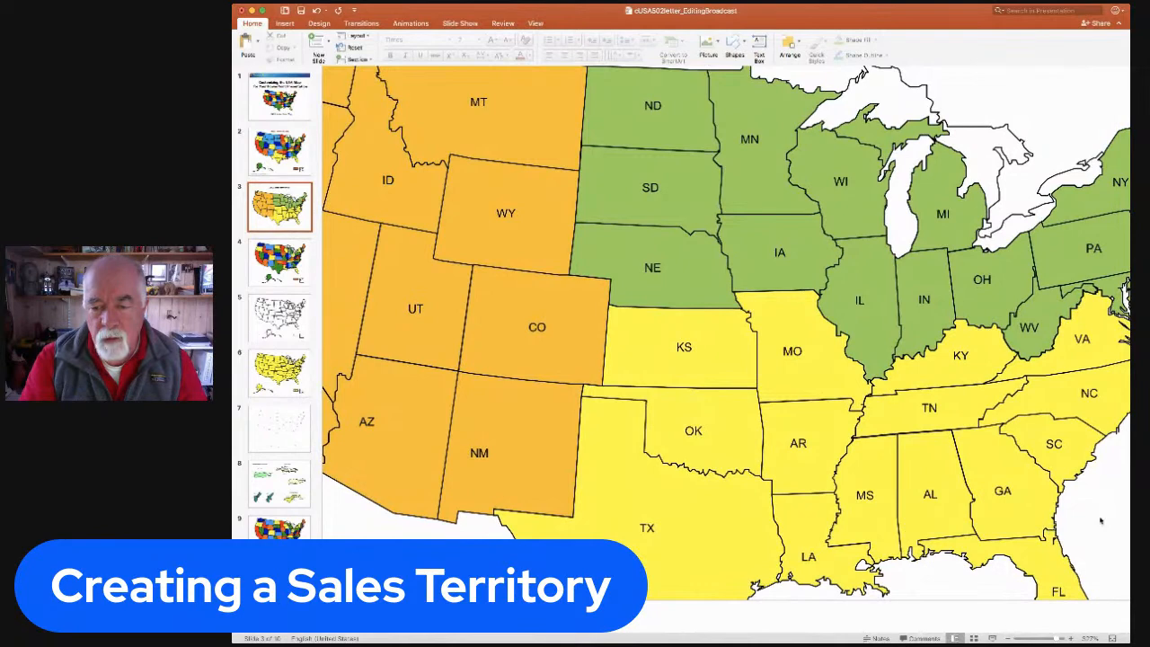
pyautogui.hscroll(5, 1098, 521)
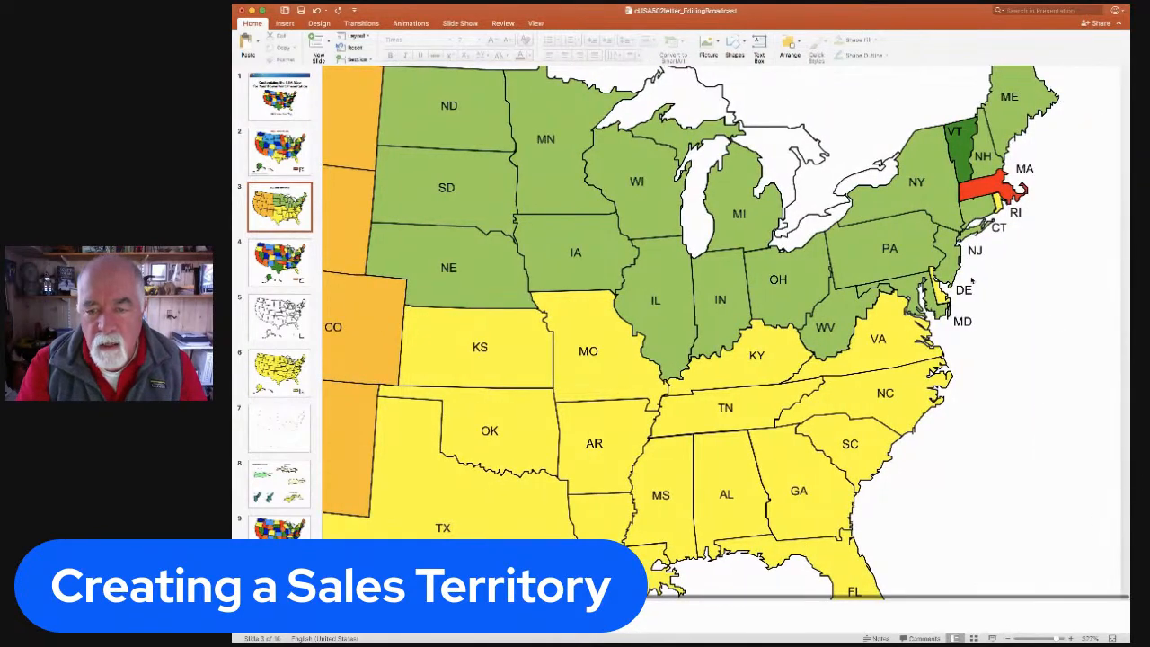
pyautogui.click(941, 294)
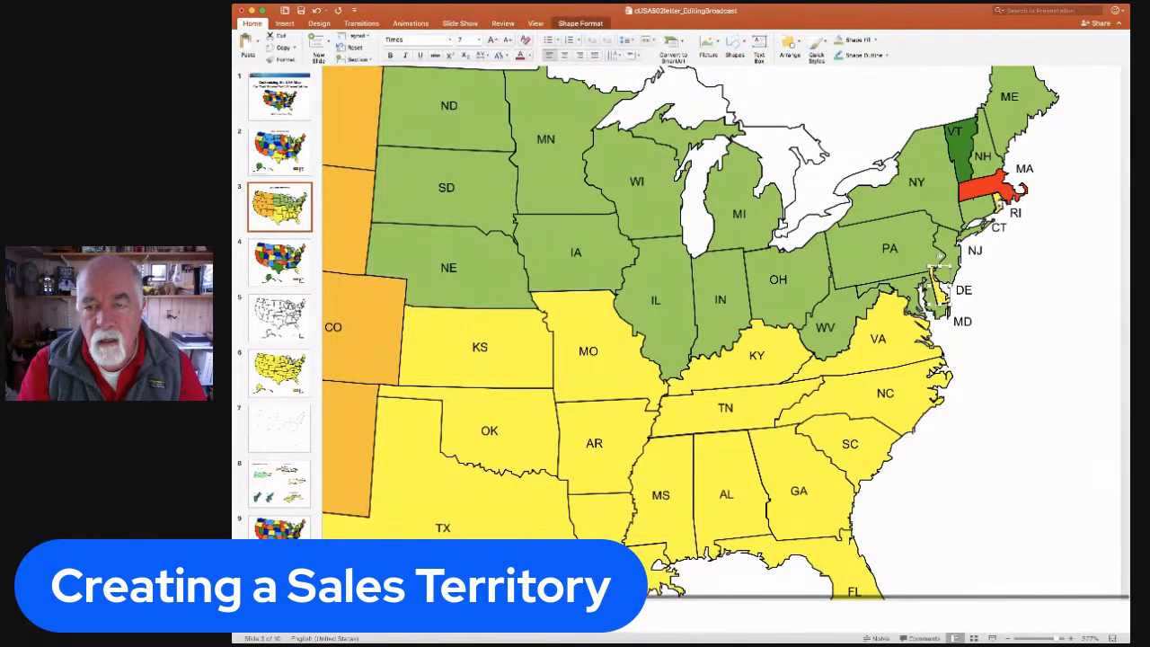
pyautogui.click(979, 189)
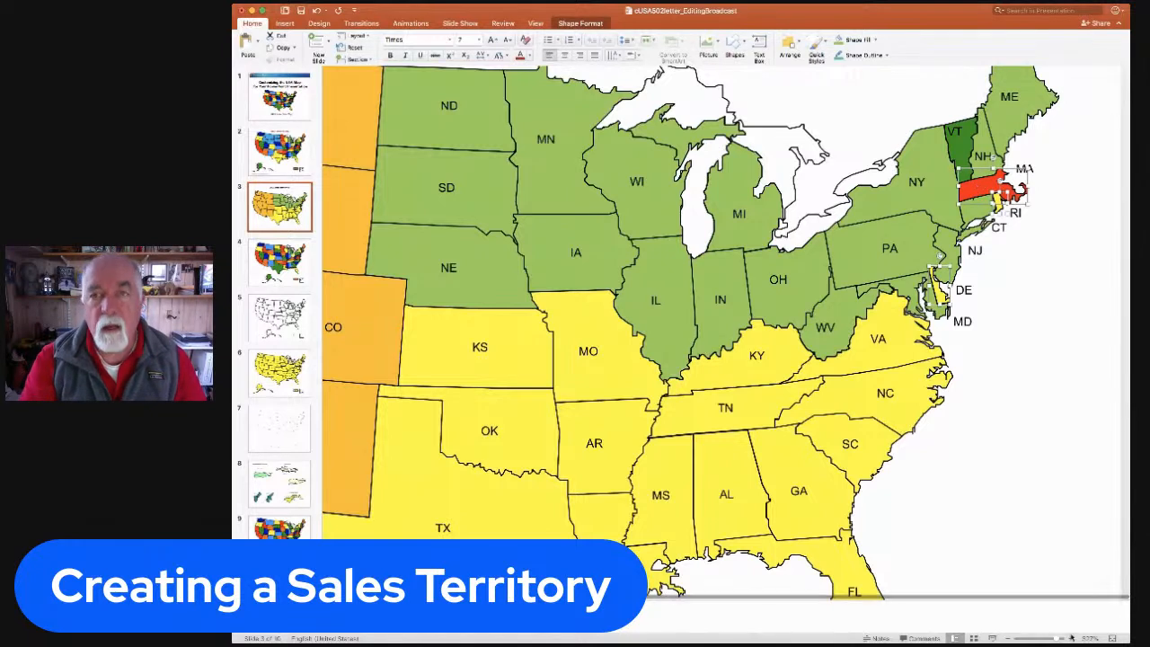
pyautogui.keyDown('shift'); pyautogui.click(958, 144); pyautogui.keyUp('shift')
pyautogui.click(850, 40)
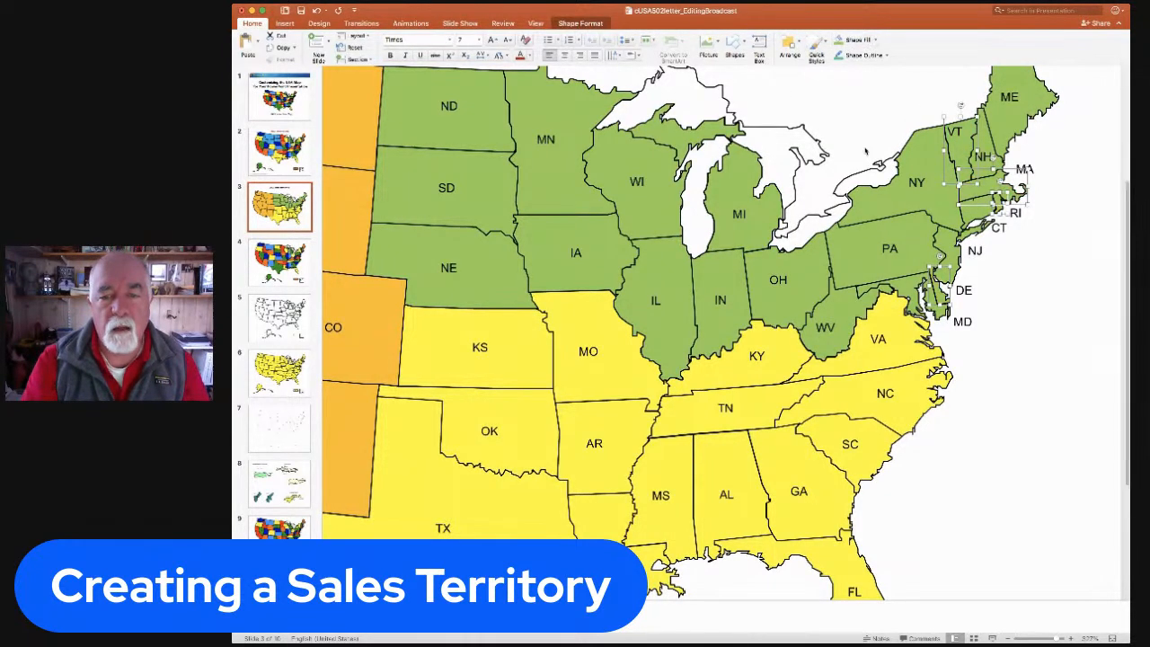
pyautogui.click(1015, 426)
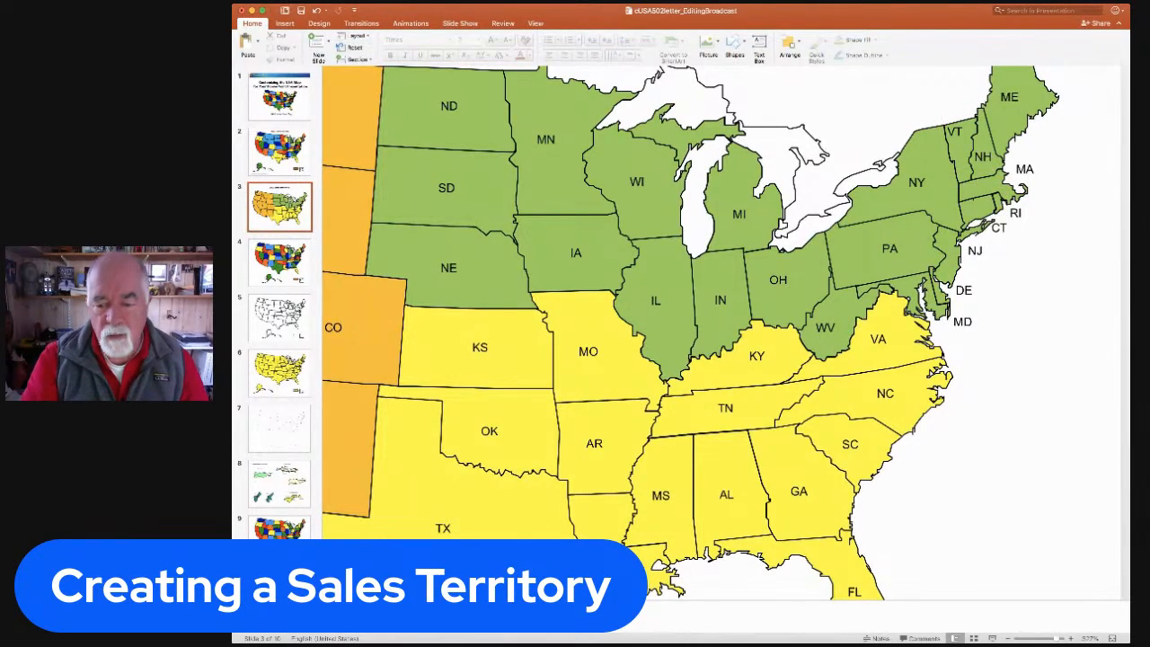
# Draw a small five-pointed star in the blank area below Arizona and fill it with dark red.
pyautogui.moveTo(1060, 638); pyautogui.dragTo(1048, 640)
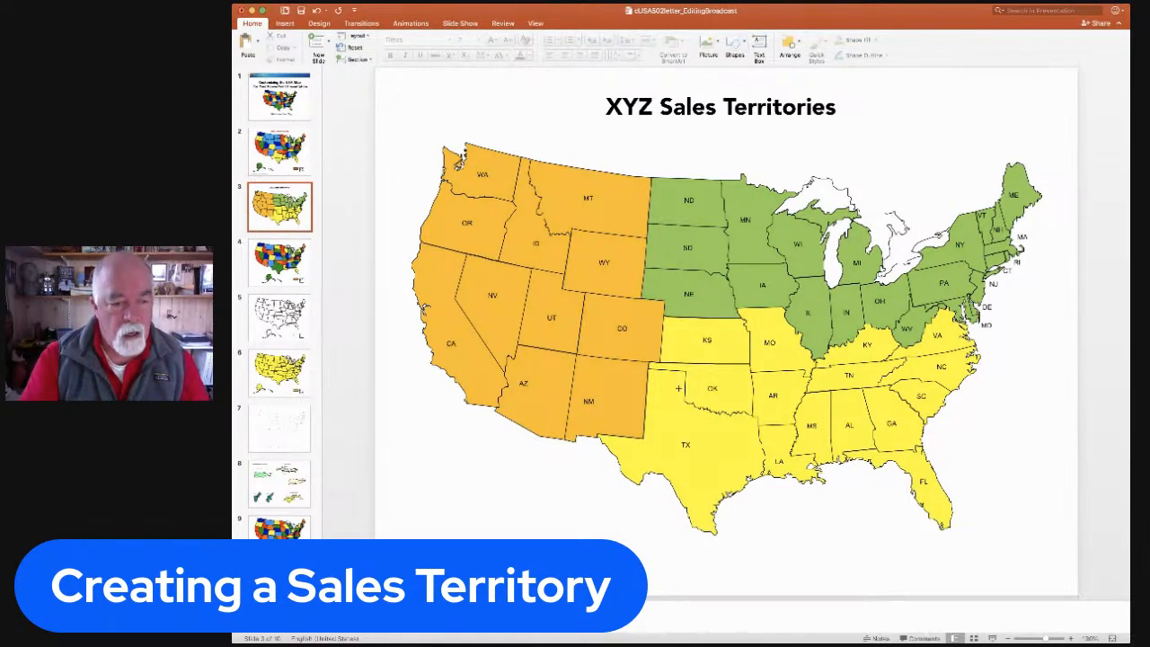
pyautogui.moveTo(543, 466); pyautogui.dragTo(572, 499)
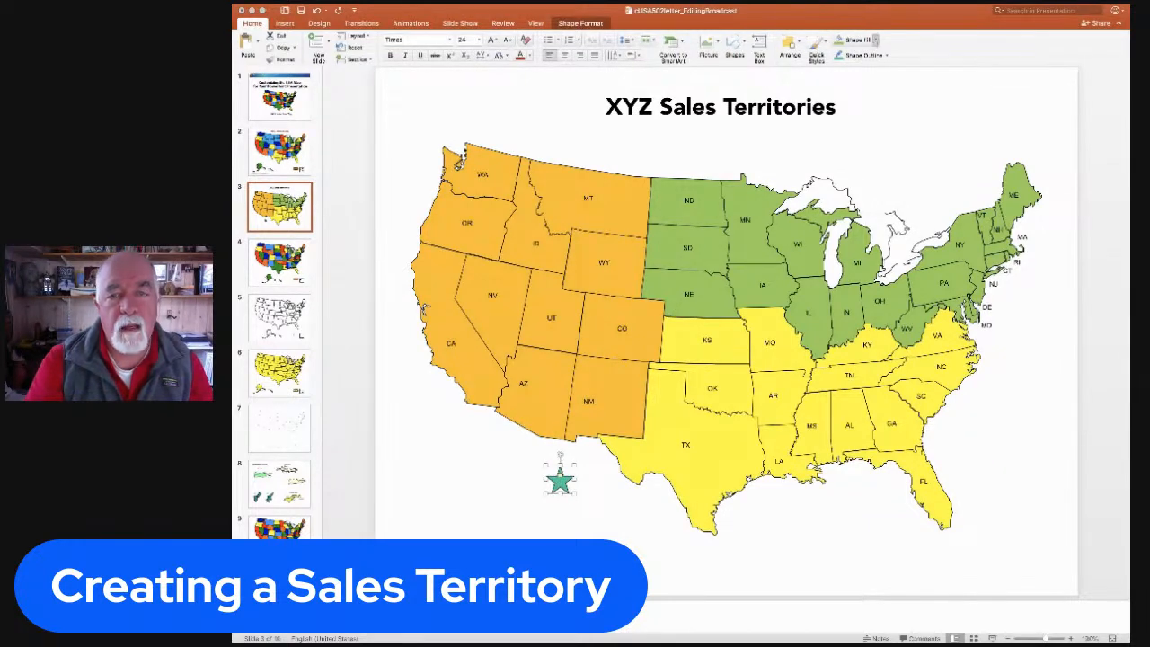
pyautogui.click(853, 40)
pyautogui.click(520, 513)
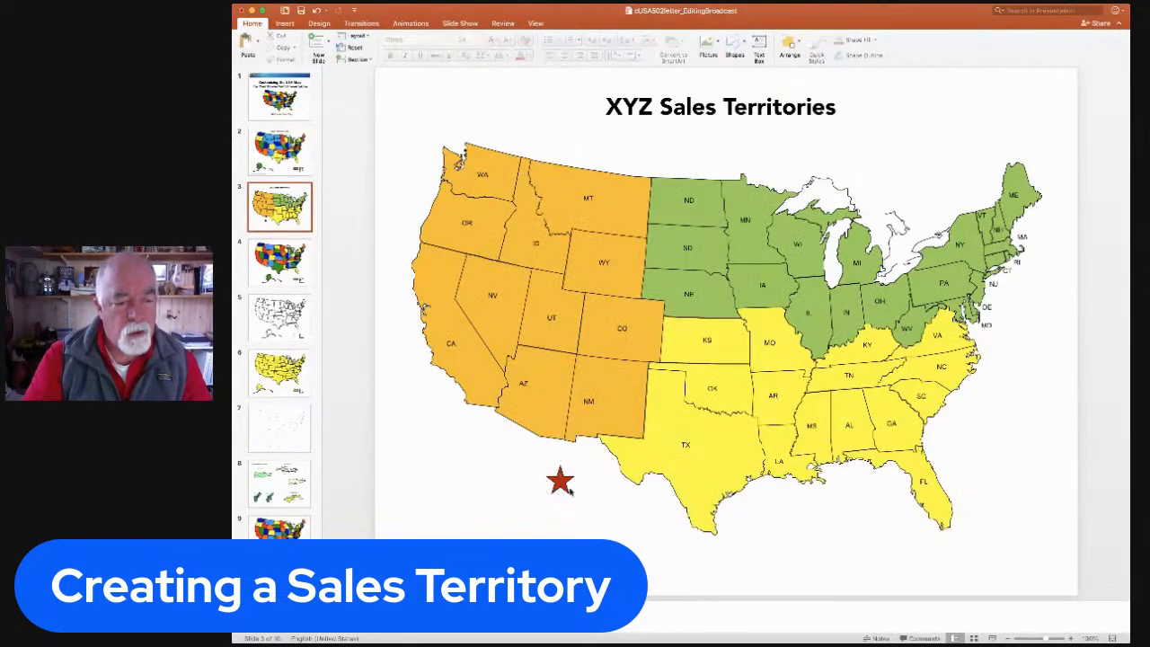
# Move the red star to California's northern coast and place copies of it on southeastern Florida and Massachusetts.
pyautogui.moveTo(558, 481); pyautogui.dragTo(428, 307)
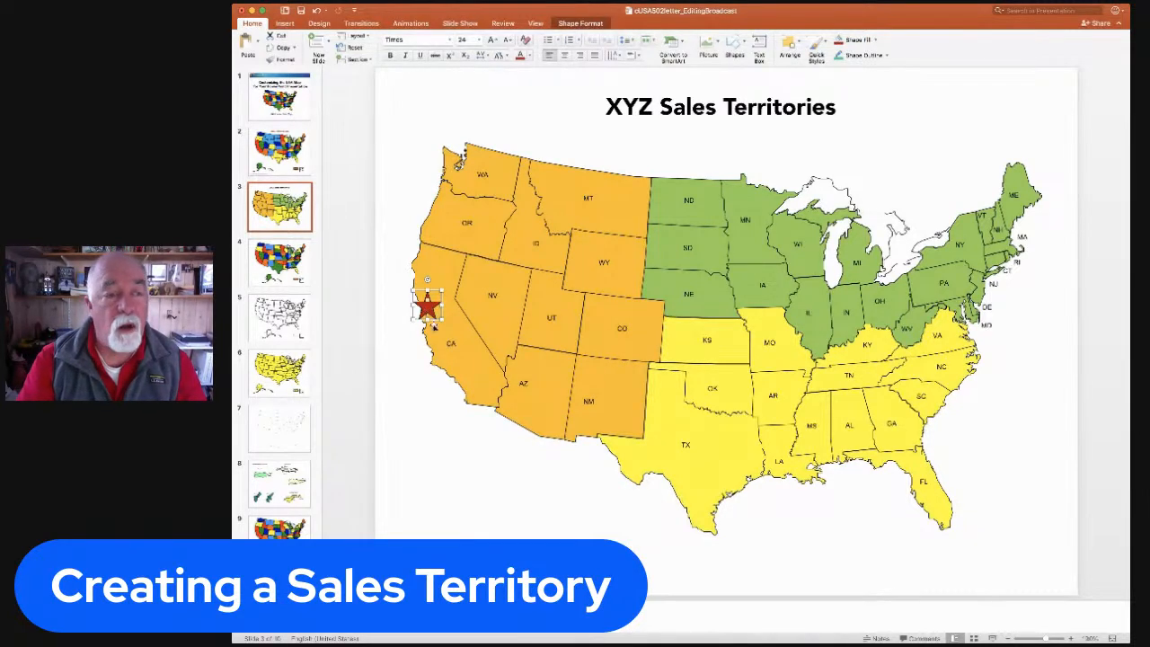
pyautogui.moveTo(434, 325); pyautogui.dragTo(947, 507)
pyautogui.click(1024, 293)
pyautogui.click(1008, 245)
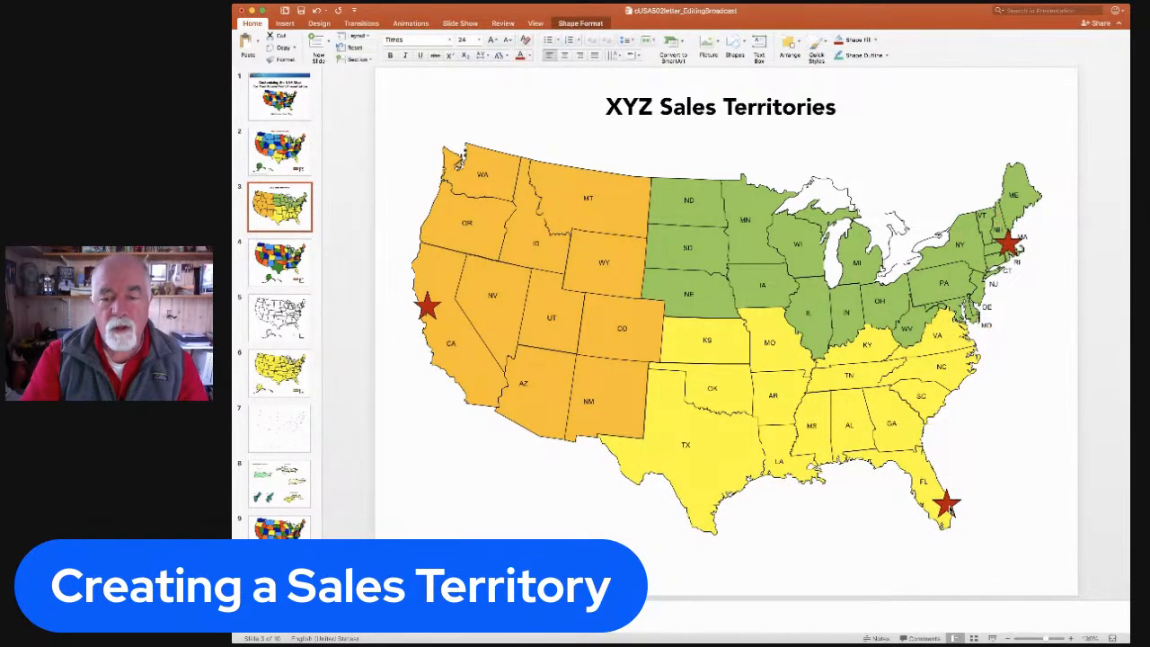
pyautogui.click(950, 507)
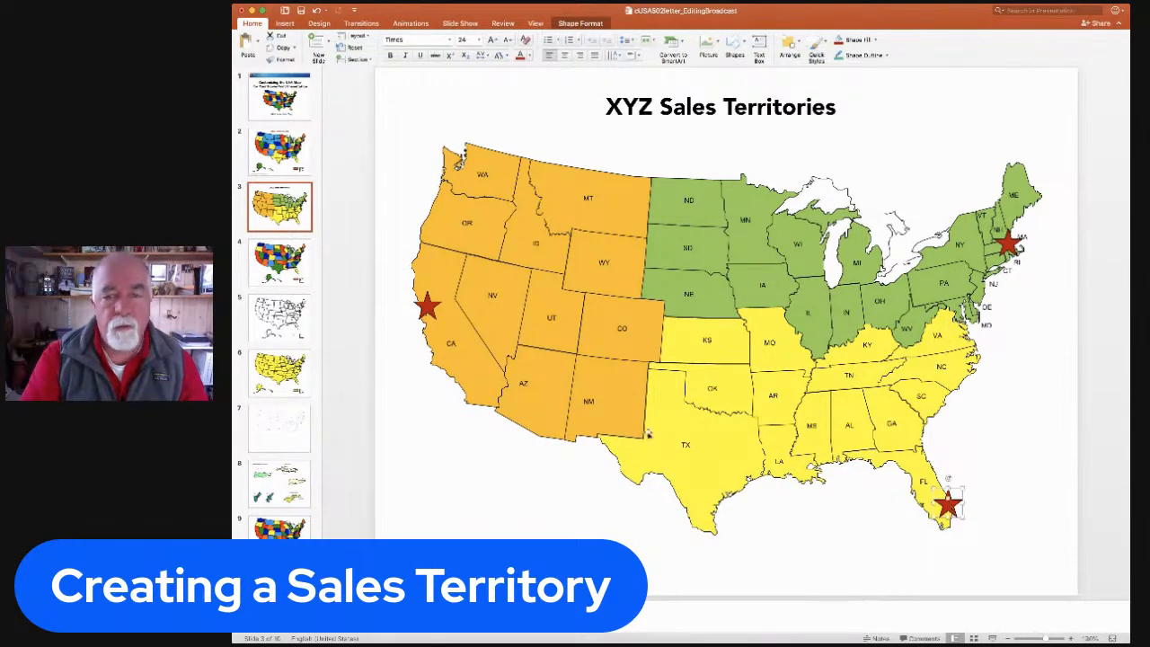
pyautogui.click(462, 509)
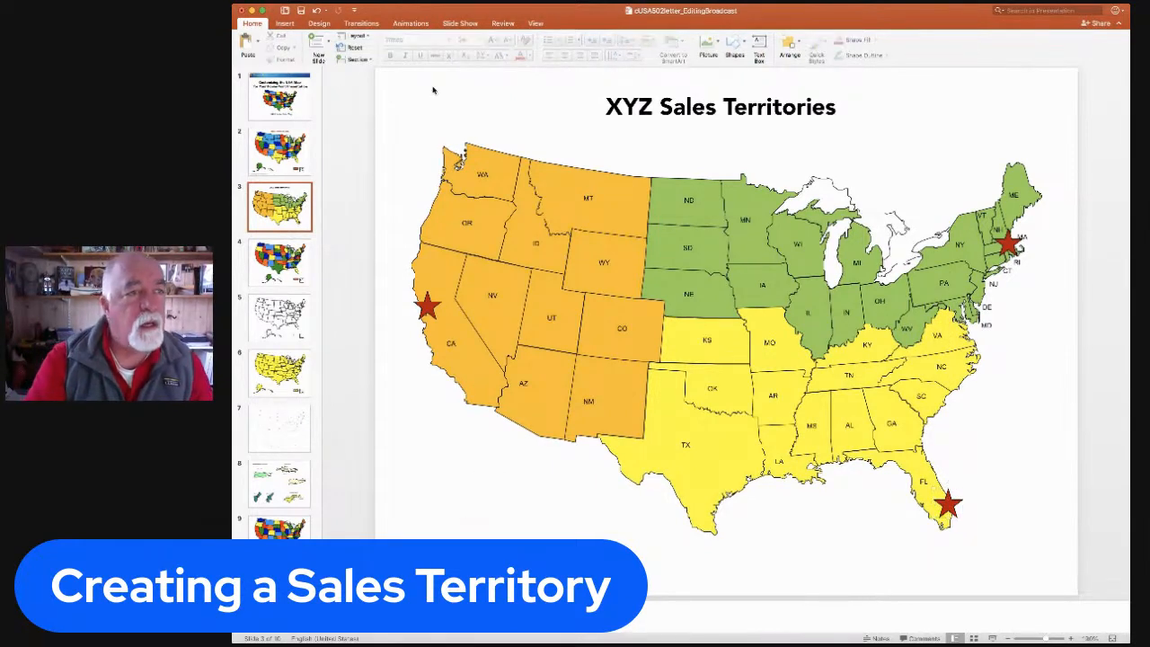
# Add a text box above Montana reading "San Francisco".
pyautogui.click(759, 43)
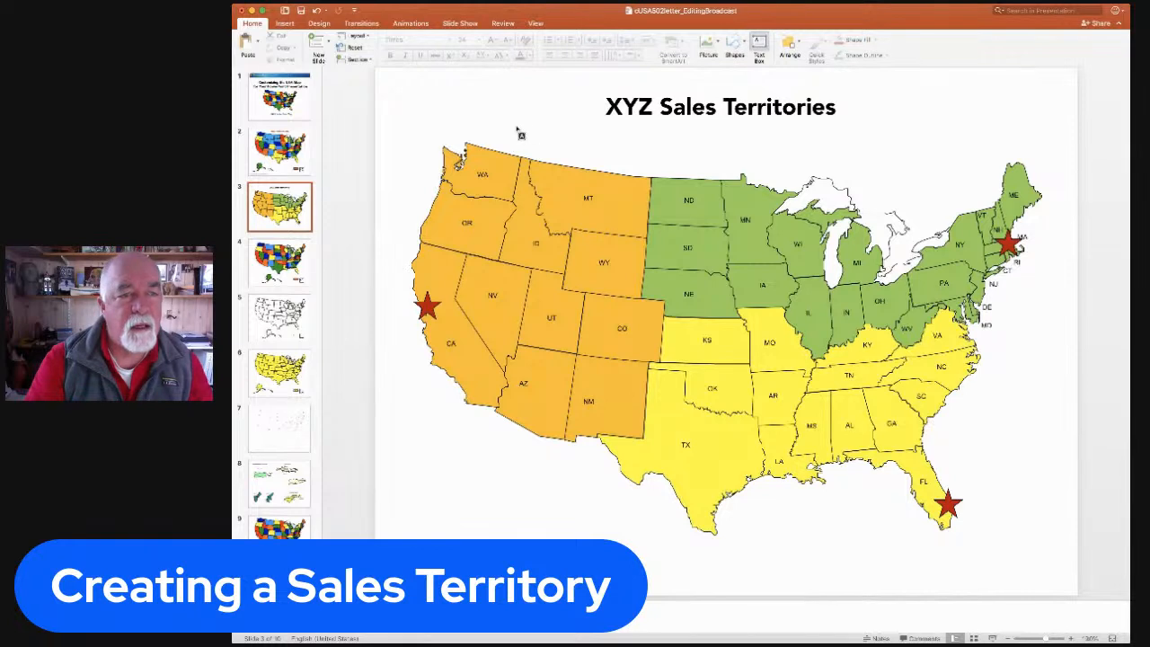
pyautogui.click(597, 142)
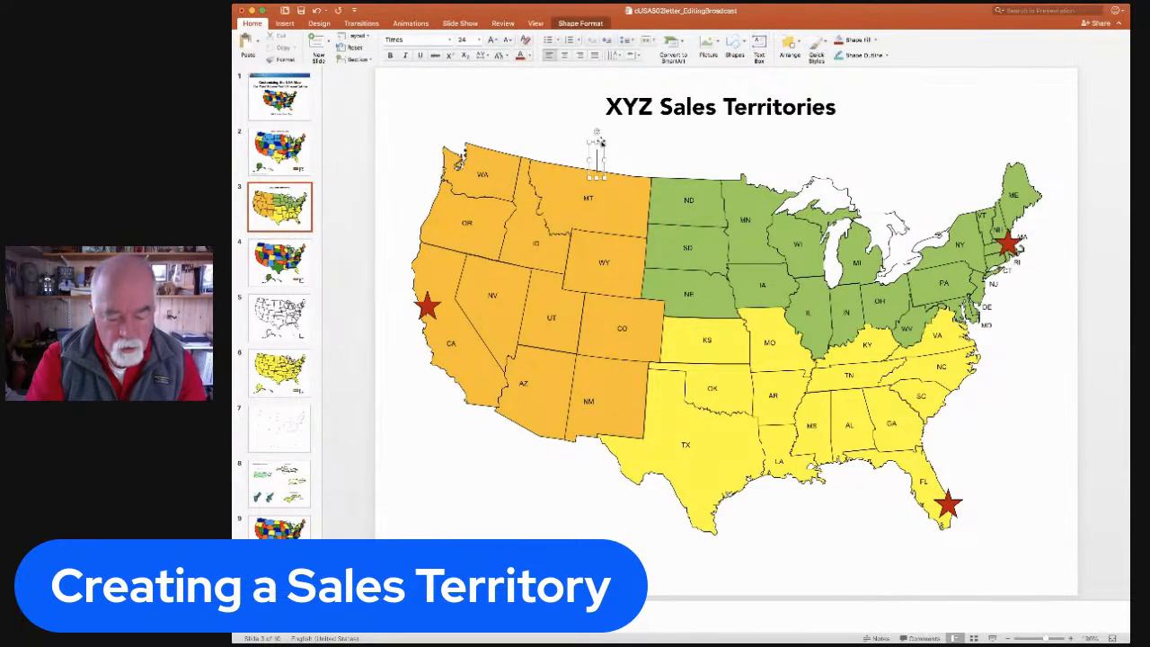
pyautogui.write('San Fr')
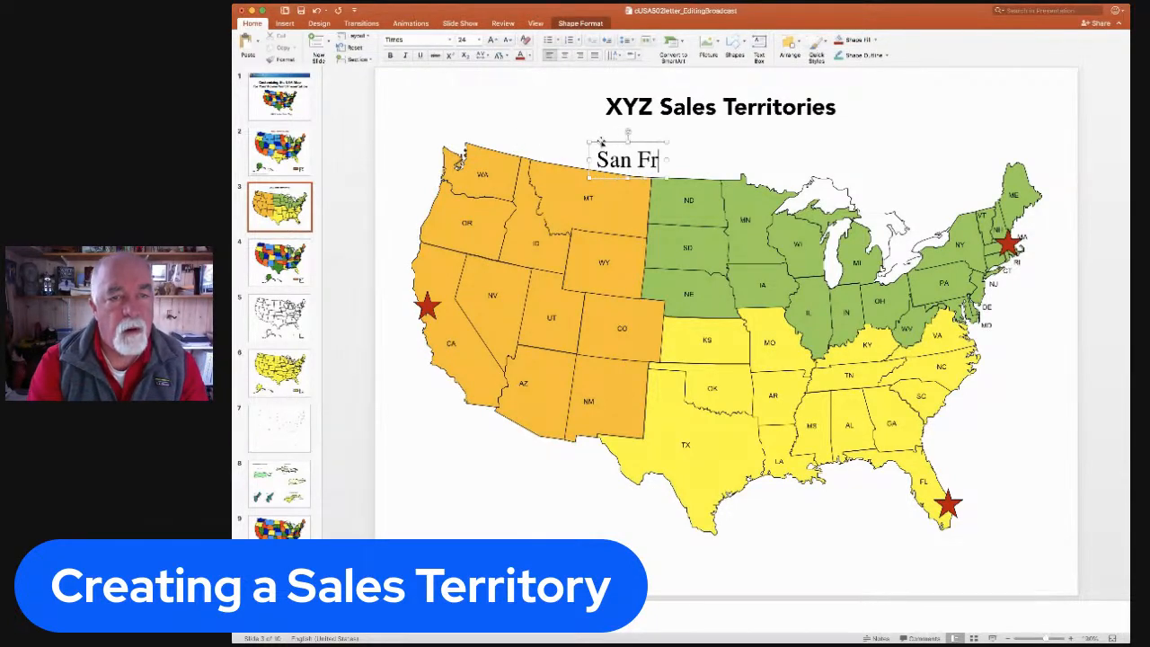
pyautogui.write('anc i')
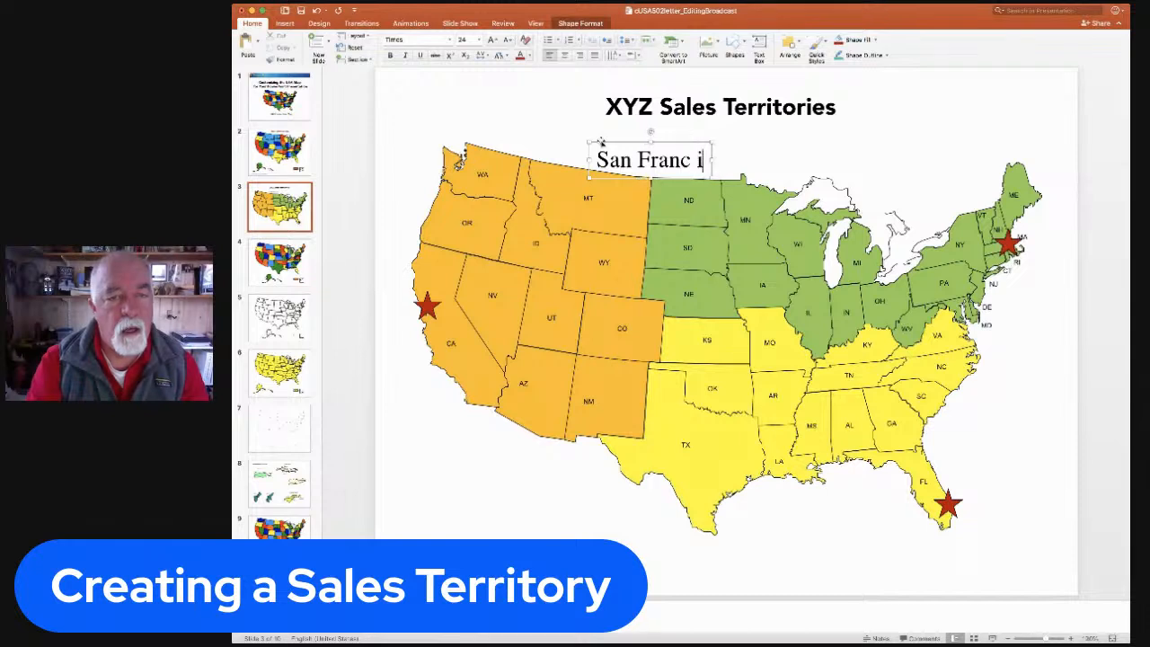
pyautogui.press('BackSpace')
pyautogui.write('isco')
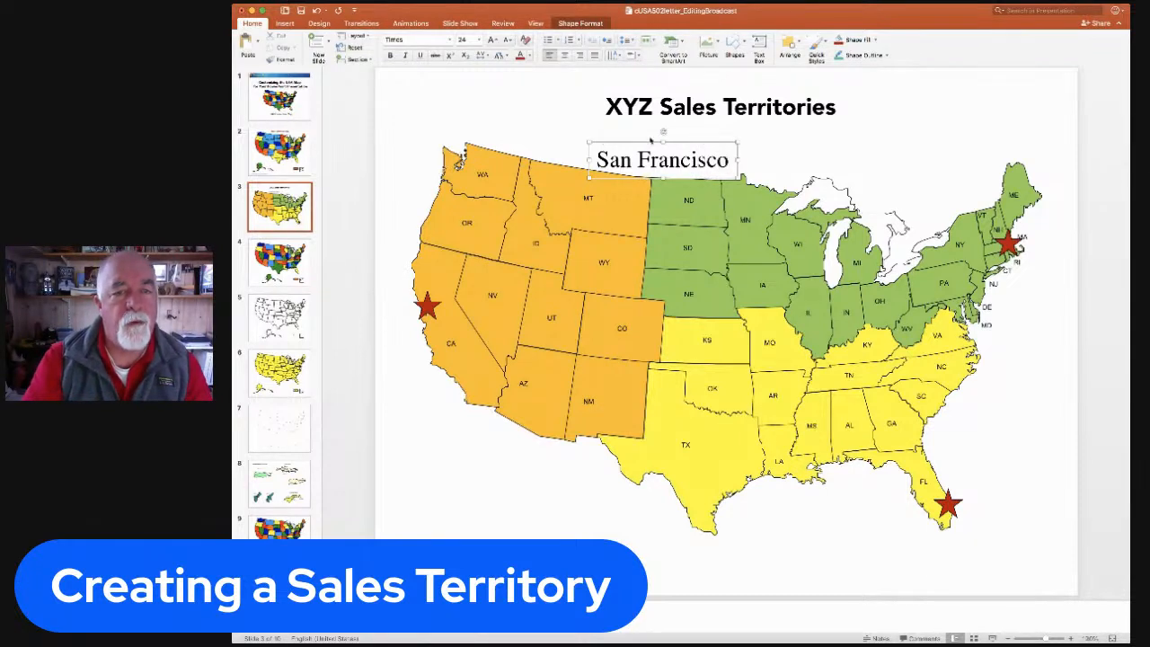
pyautogui.click(800, 144)
# Format the San Francisco label in bold Avenir at size 14 and move it just below the California star.
pyautogui.tripleClick(693, 162)
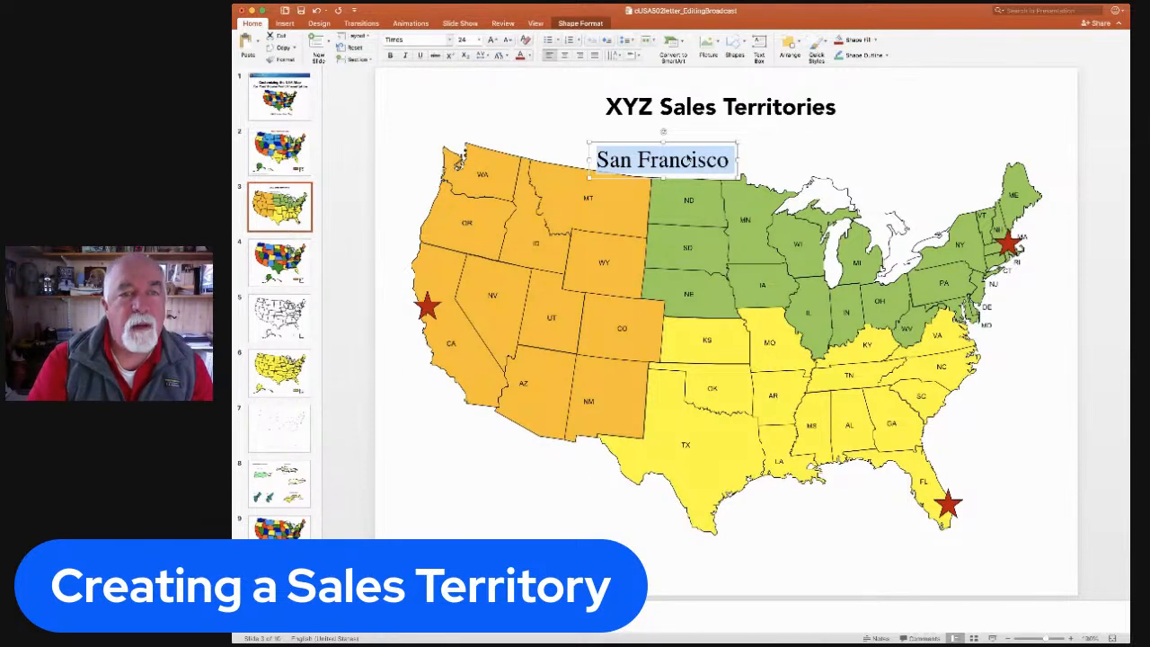
pyautogui.click(689, 159)
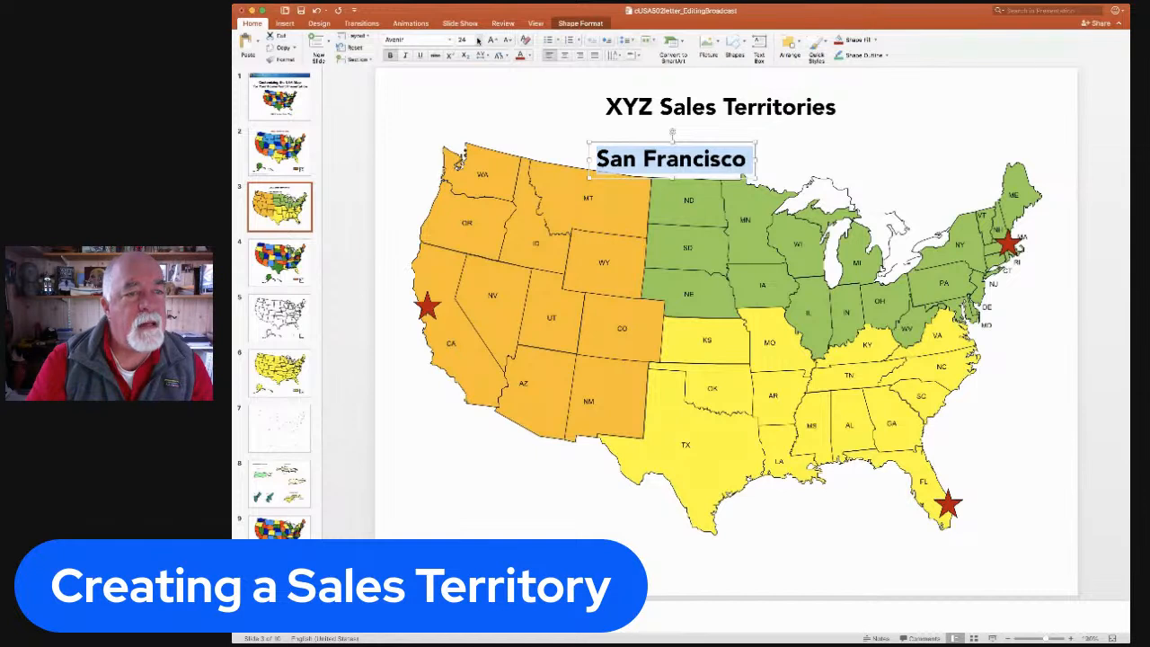
pyautogui.click(467, 114)
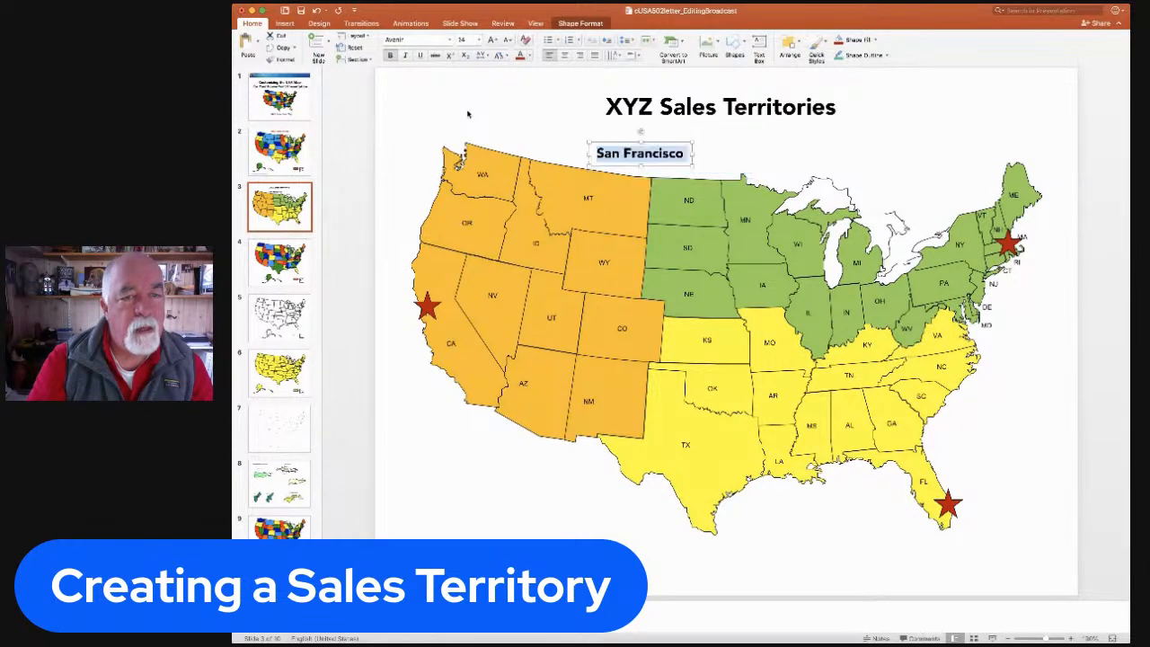
pyautogui.click(579, 164)
pyautogui.click(669, 166)
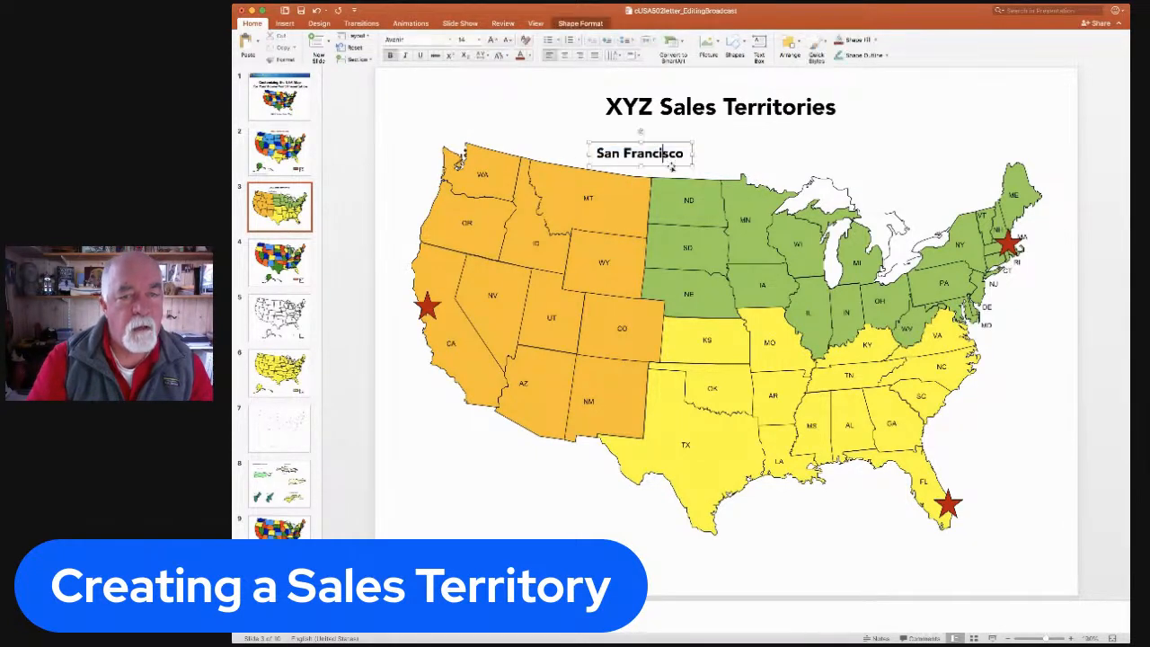
pyautogui.moveTo(669, 166); pyautogui.dragTo(466, 341)
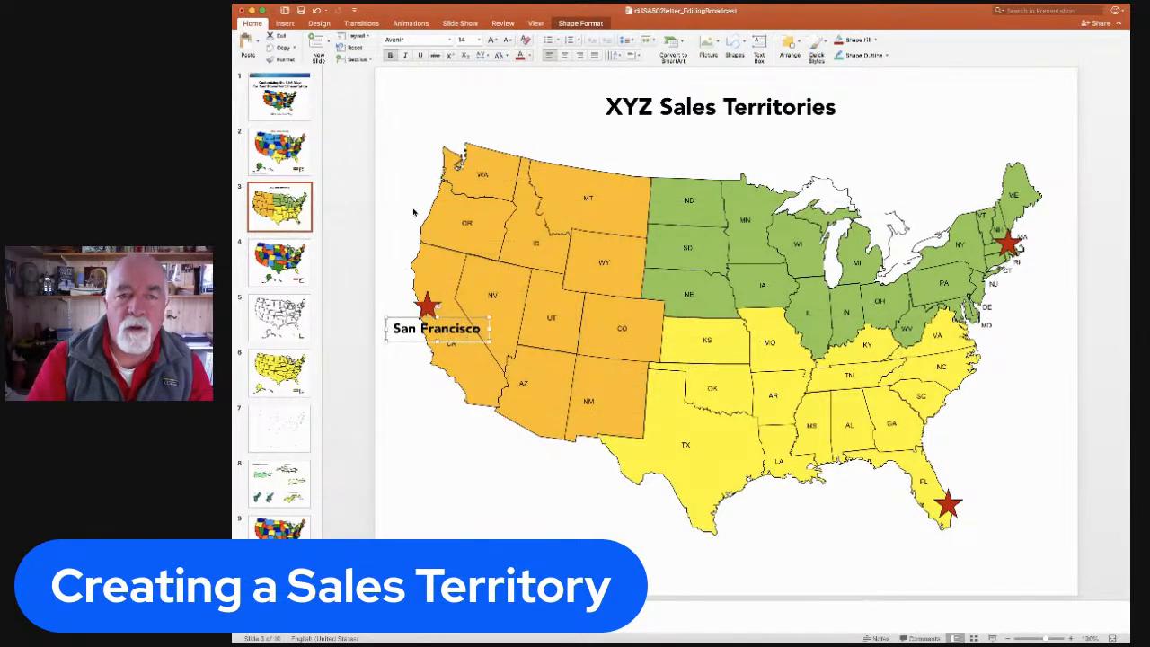
pyautogui.click(392, 409)
# Duplicate the San Francisco label into the blank area above the Northeast and change the copy's text to "Boston".
pyautogui.click(416, 323)
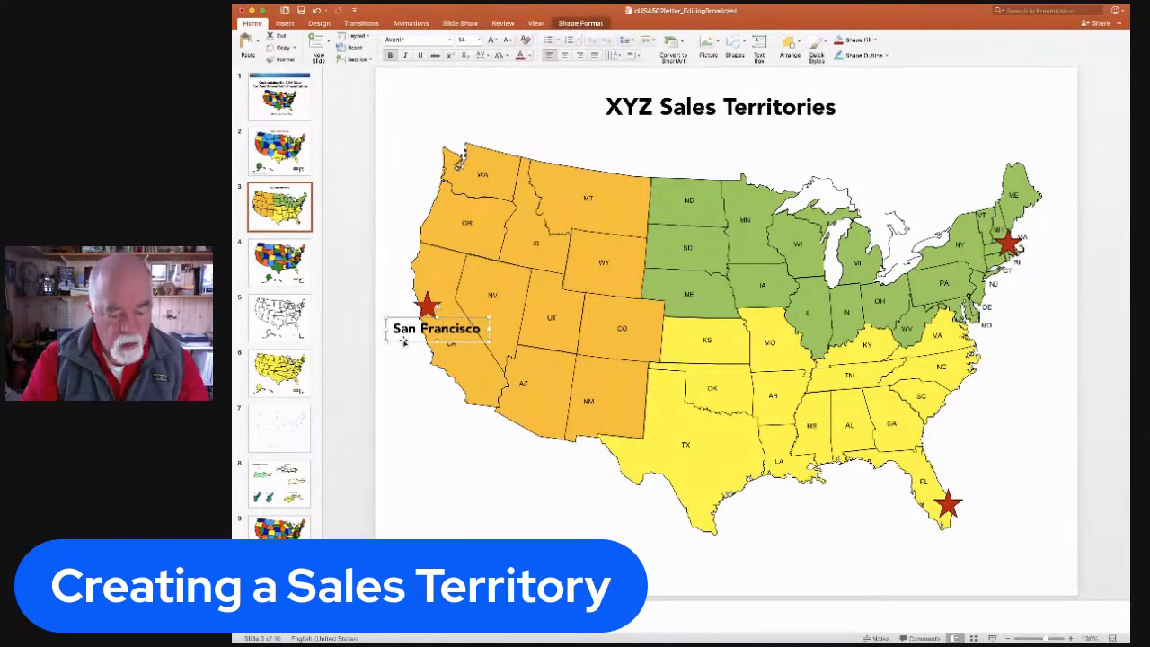
pyautogui.press('super+d')
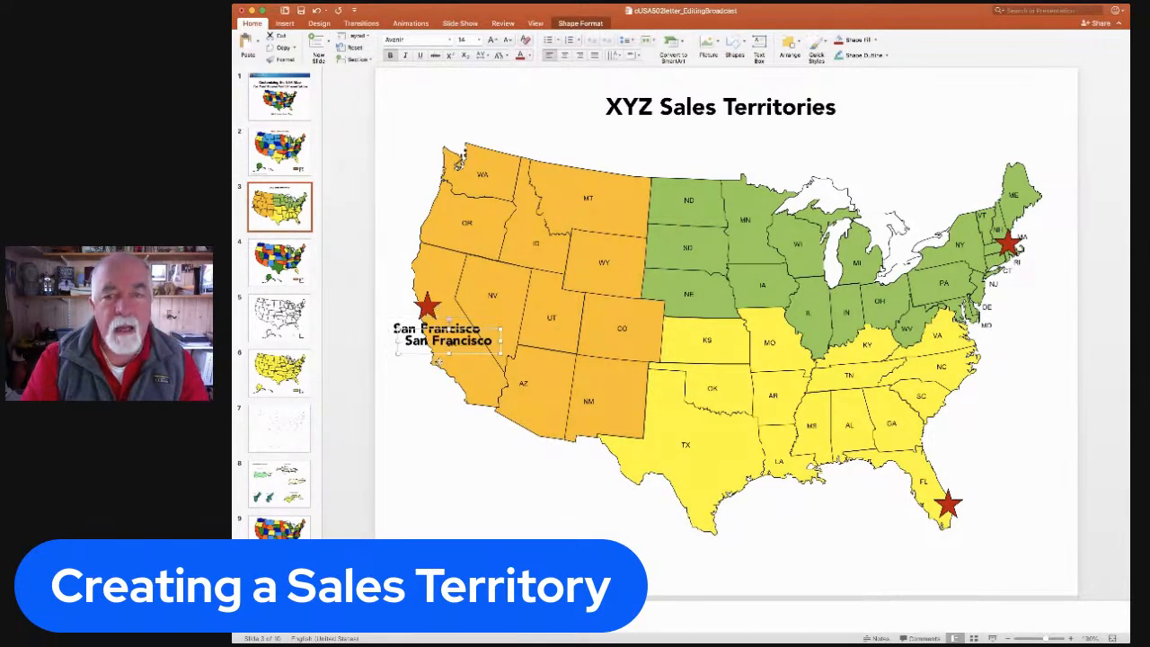
pyautogui.moveTo(448, 340); pyautogui.dragTo(940, 149)
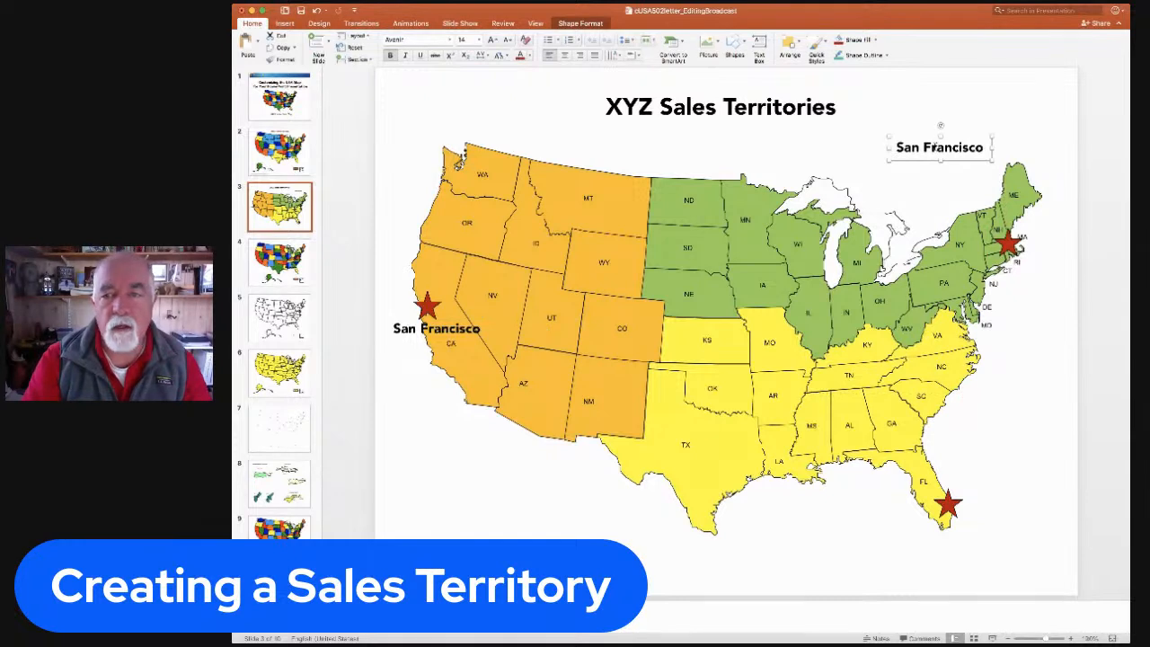
pyautogui.tripleClick(933, 147)
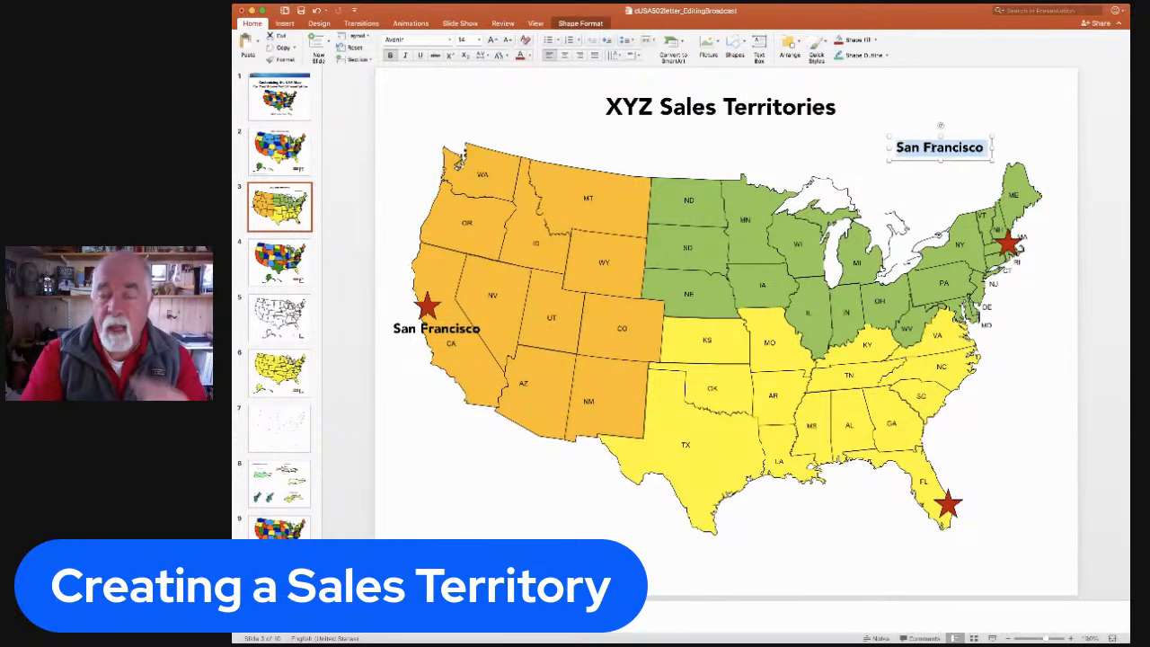
pyautogui.write('Bosotn')
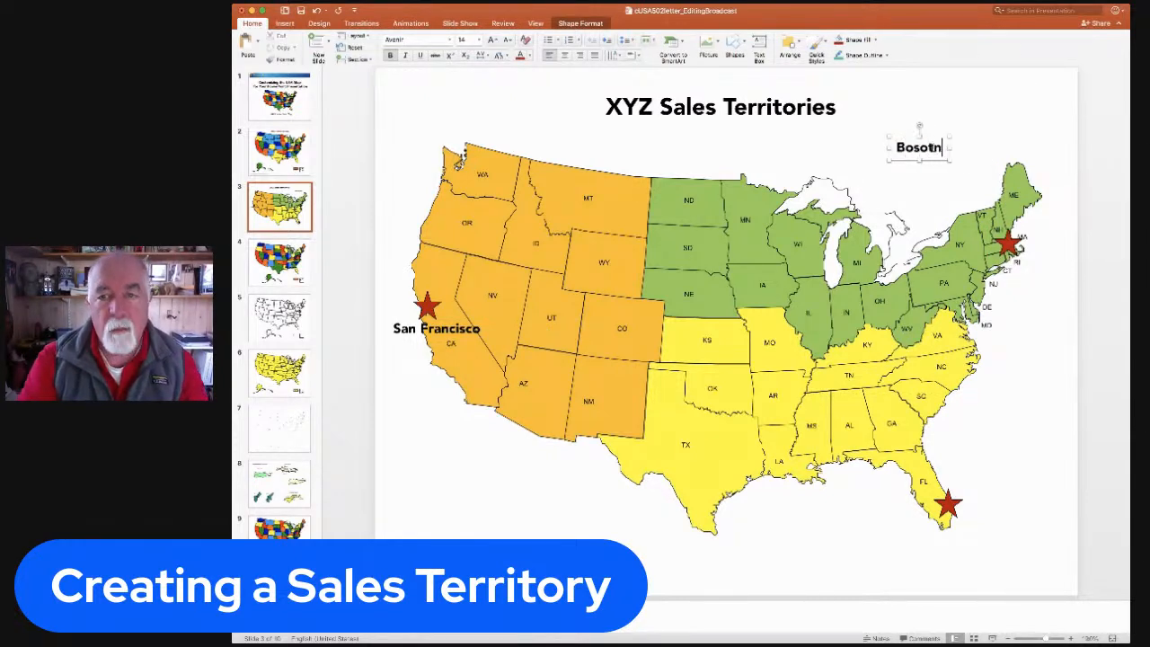
pyautogui.press('BackSpace')
pyautogui.press('BackSpace')
pyautogui.write('ton')
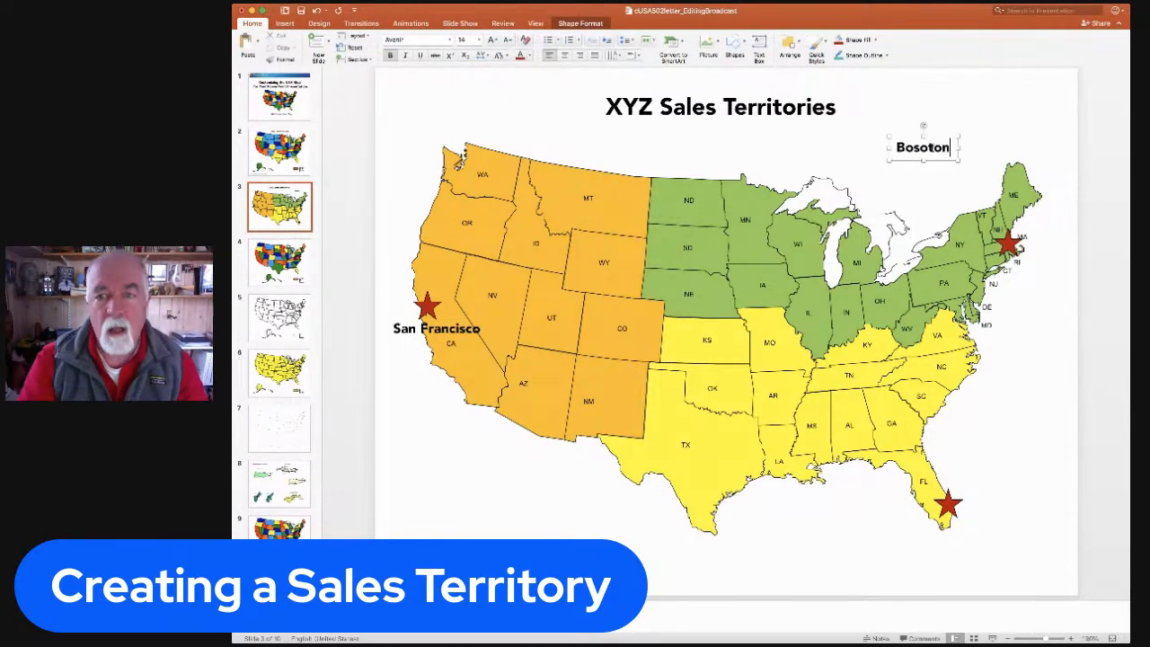
pyautogui.press('BackSpace')
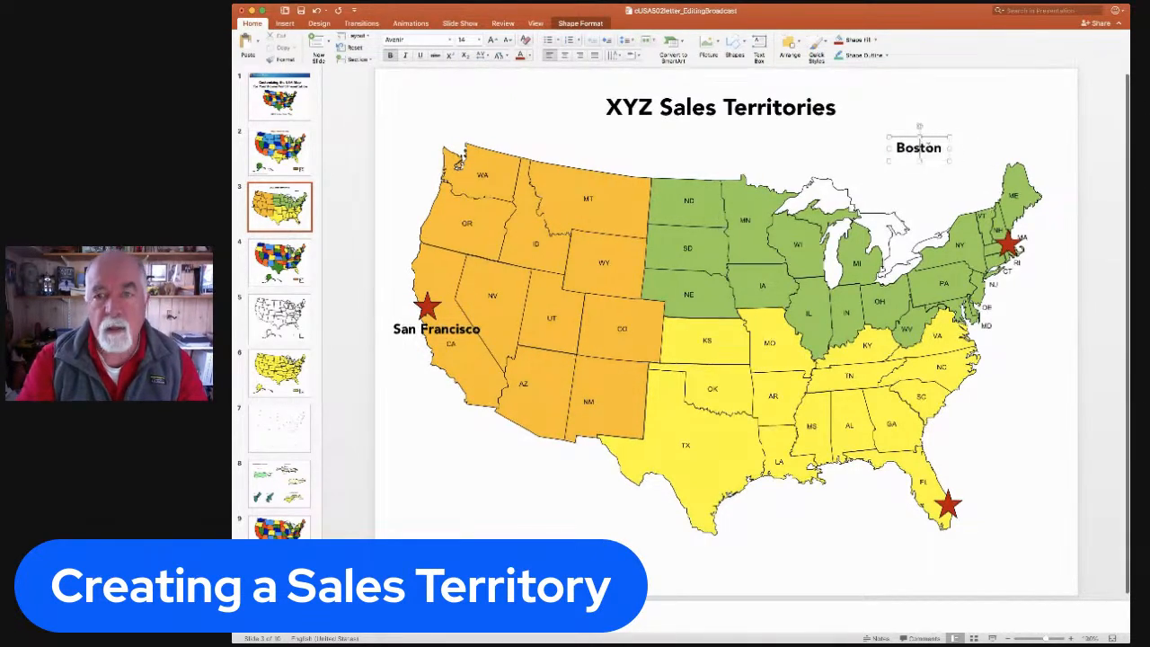
# Move the Boston label beside the Massachusetts star.
pyautogui.click(905, 162)
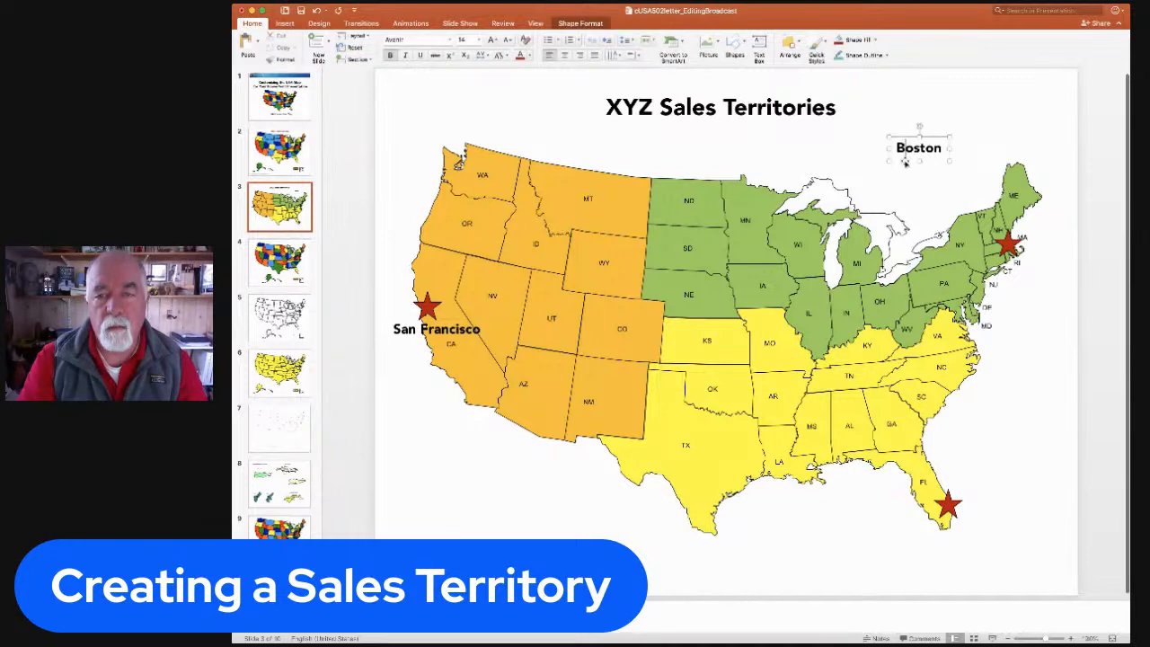
pyautogui.moveTo(905, 162); pyautogui.dragTo(1034, 236)
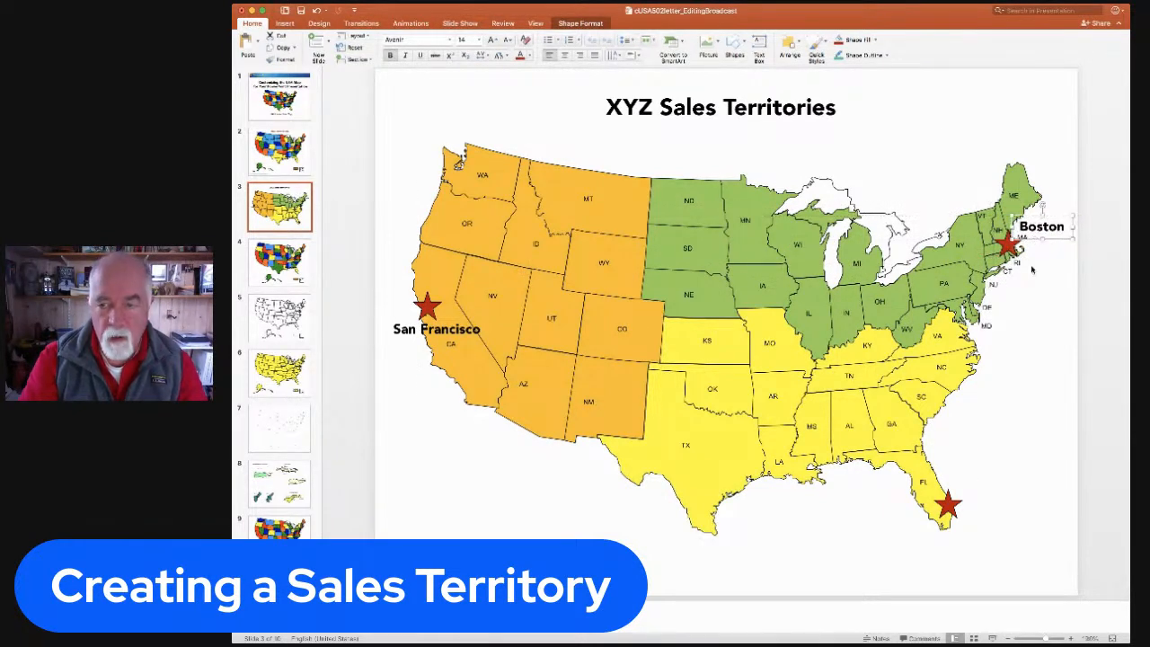
pyautogui.press('Escape')
# Duplicate the Boston label beside the Florida star and change the copy's text to "Miami".
pyautogui.click(1036, 235)
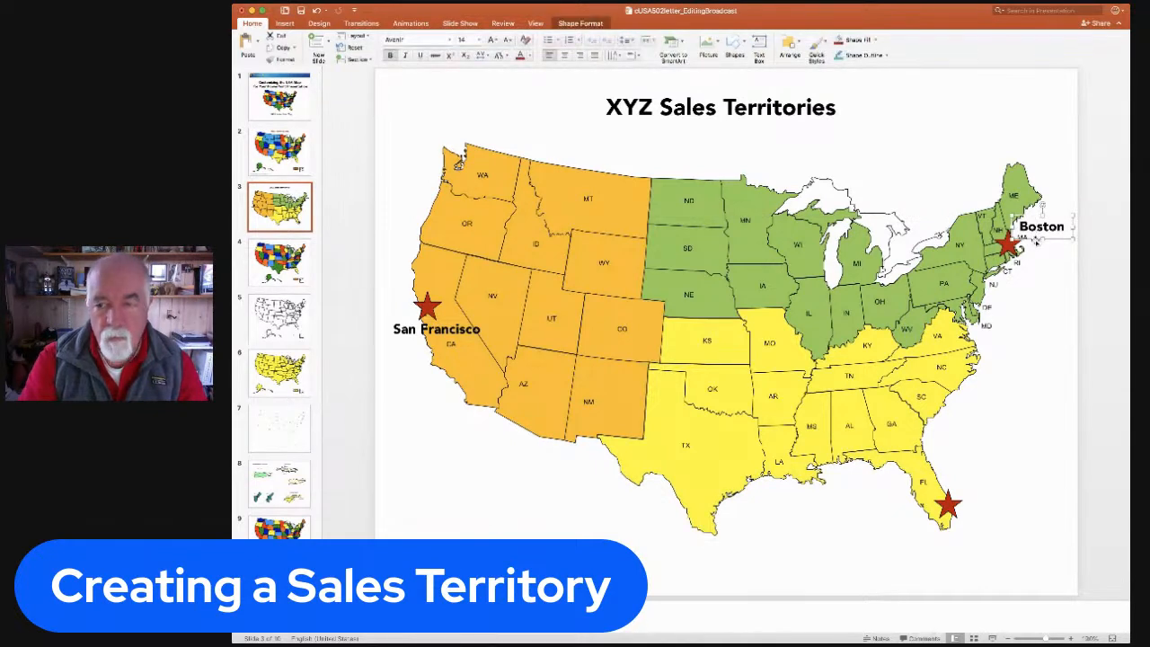
pyautogui.moveTo(1036, 238); pyautogui.dragTo(975, 496)
pyautogui.doubleClick(988, 485)
pyautogui.write('Mi')
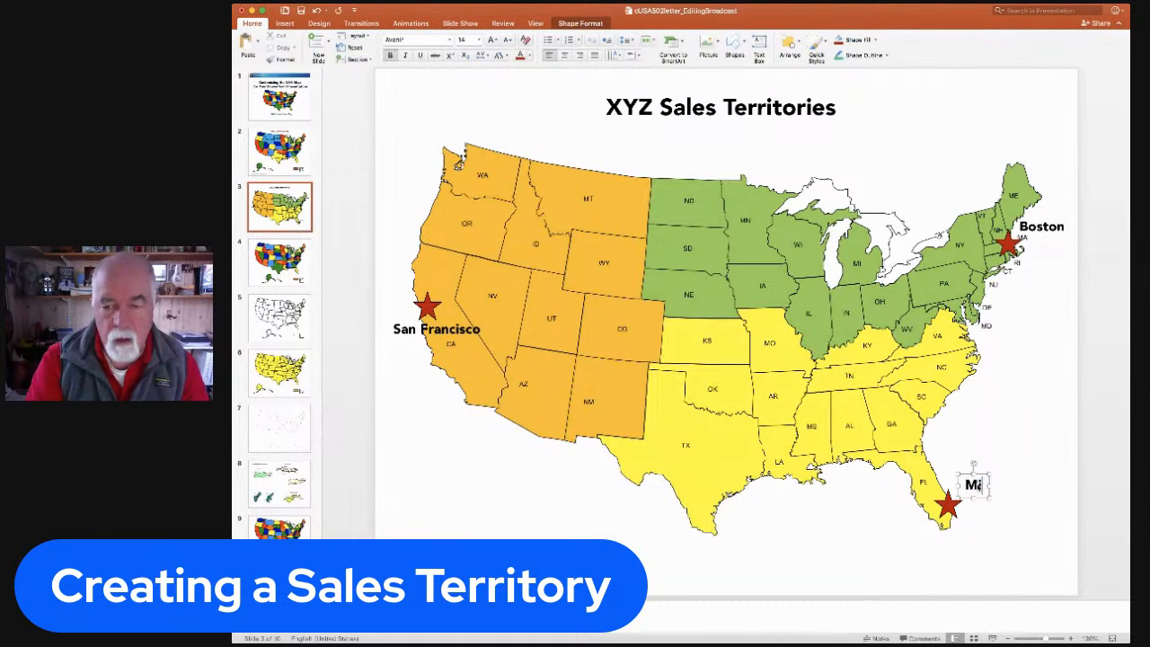
pyautogui.write('ami')
pyautogui.click(991, 512)
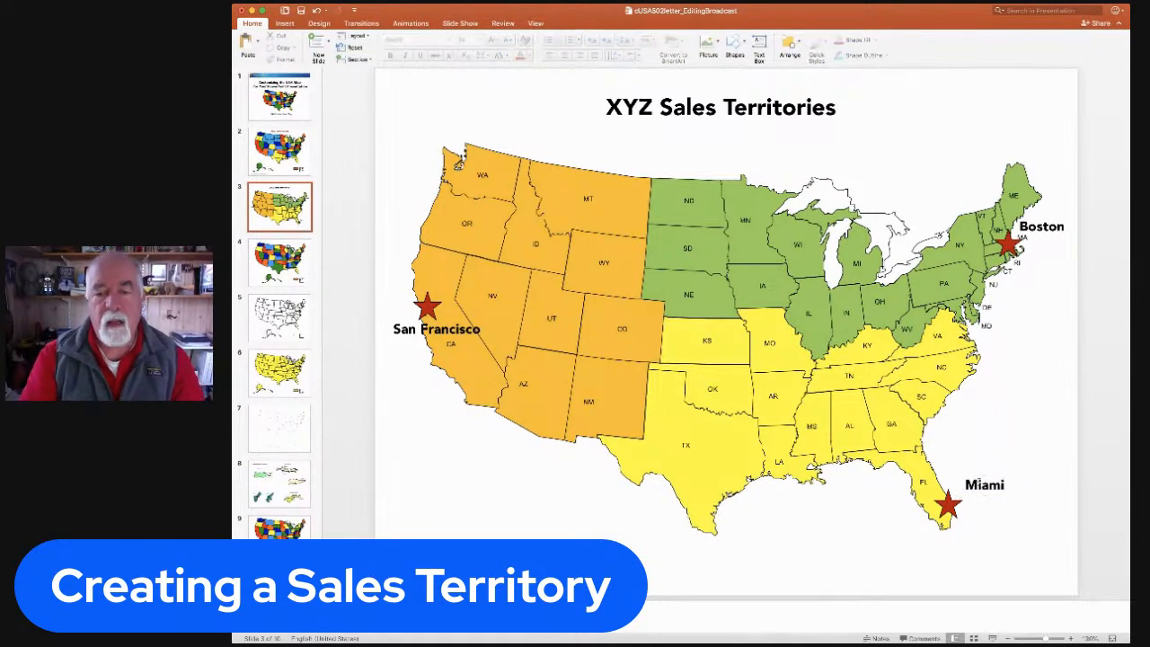
# Move the Miami label slightly closer to the Florida star.
pyautogui.click(995, 500)
pyautogui.moveTo(996, 499); pyautogui.dragTo(987, 505)
pyautogui.click(798, 545)
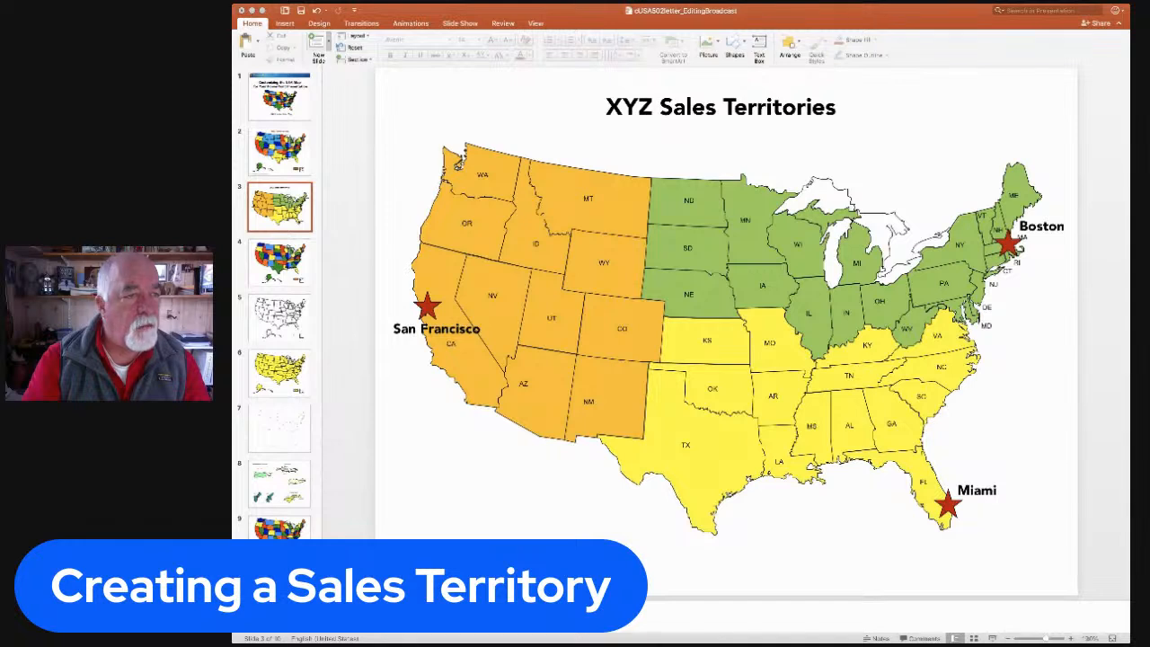
# Add a blank slide after the XYZ Sales Territories map and return to the map slide.
pyautogui.click(318, 43)
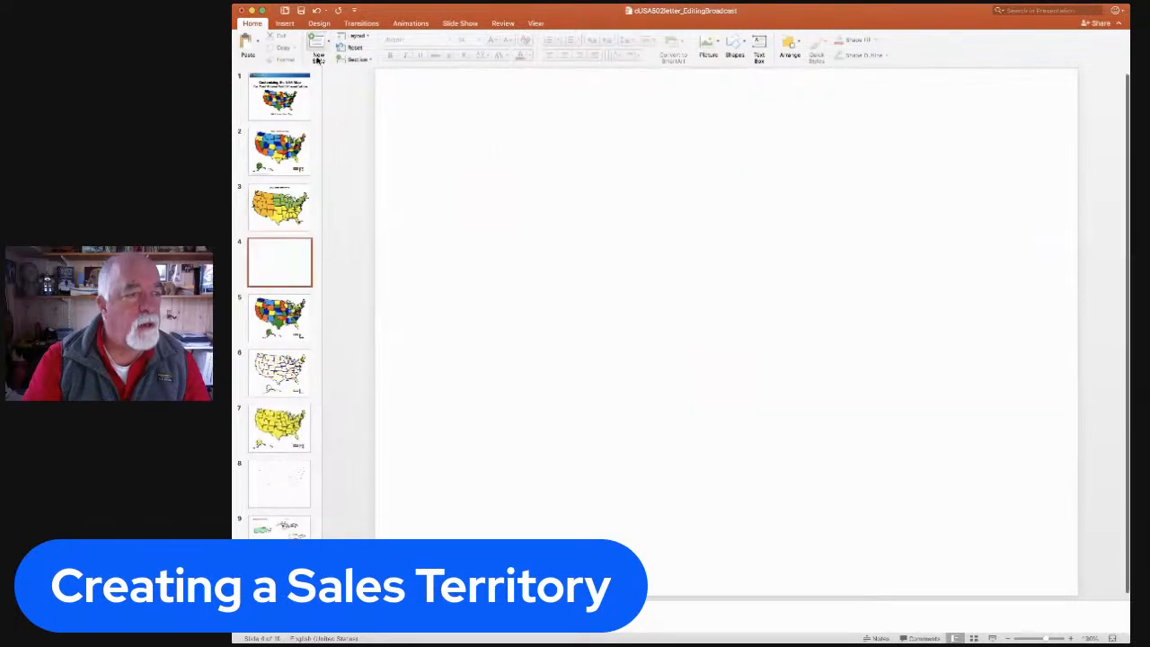
pyautogui.press('Up')
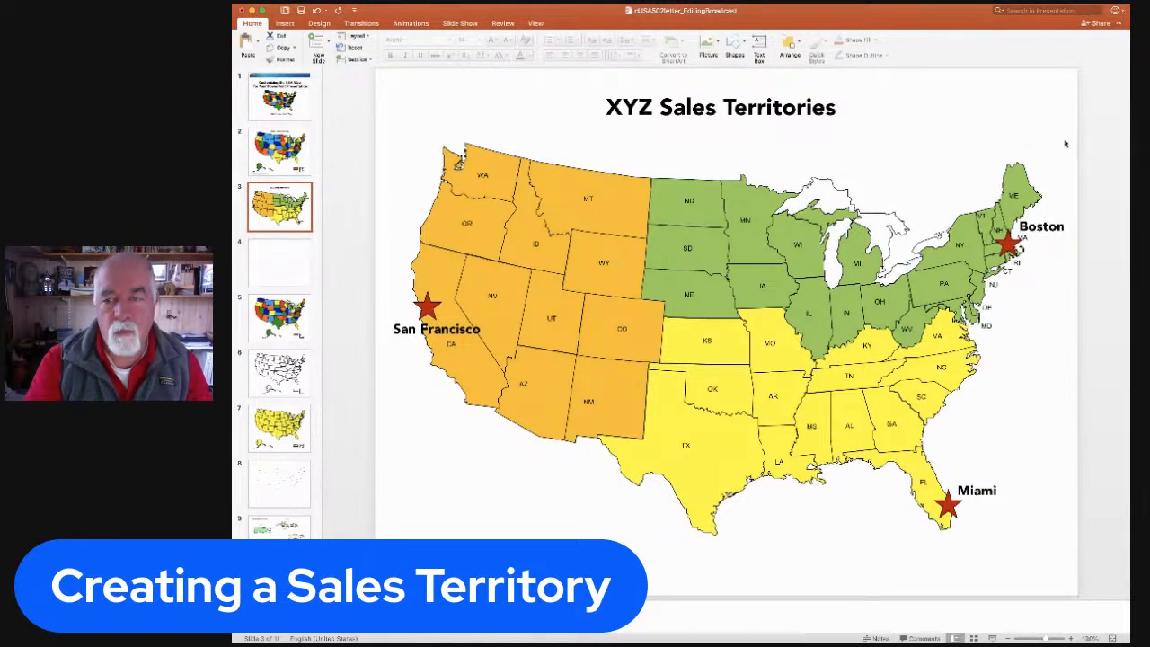
# Copy the green northeastern territory, including its star and state labels, onto the new blank slide and group the pasted shapes.
pyautogui.moveTo(1065, 139); pyautogui.dragTo(620, 371)
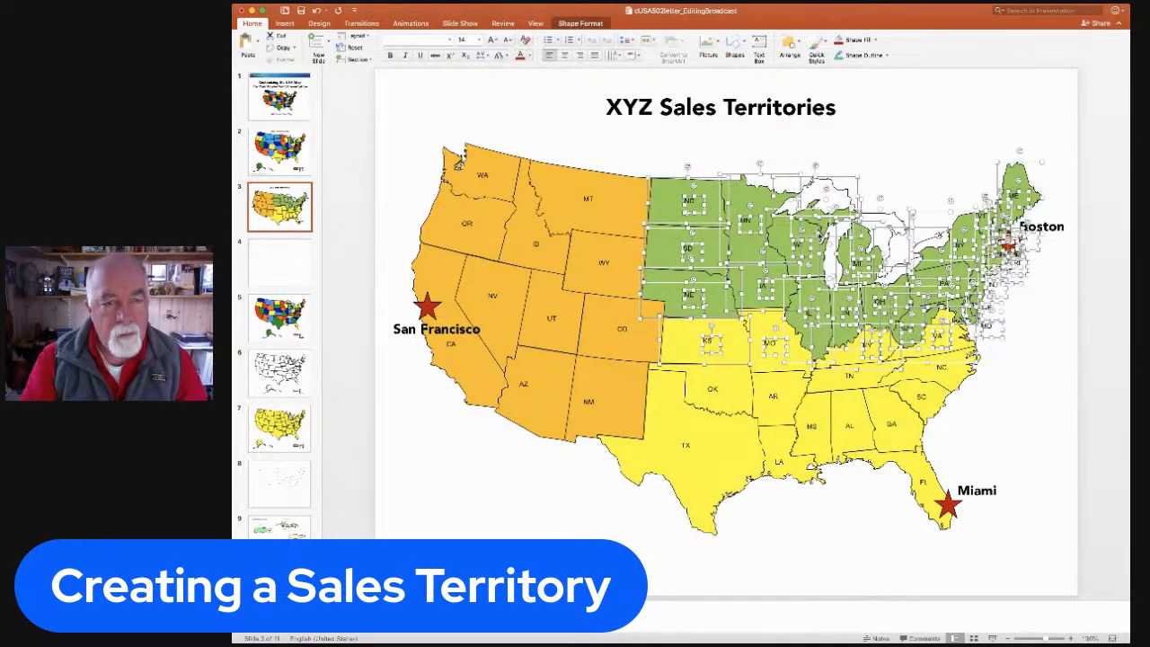
pyautogui.click(281, 266)
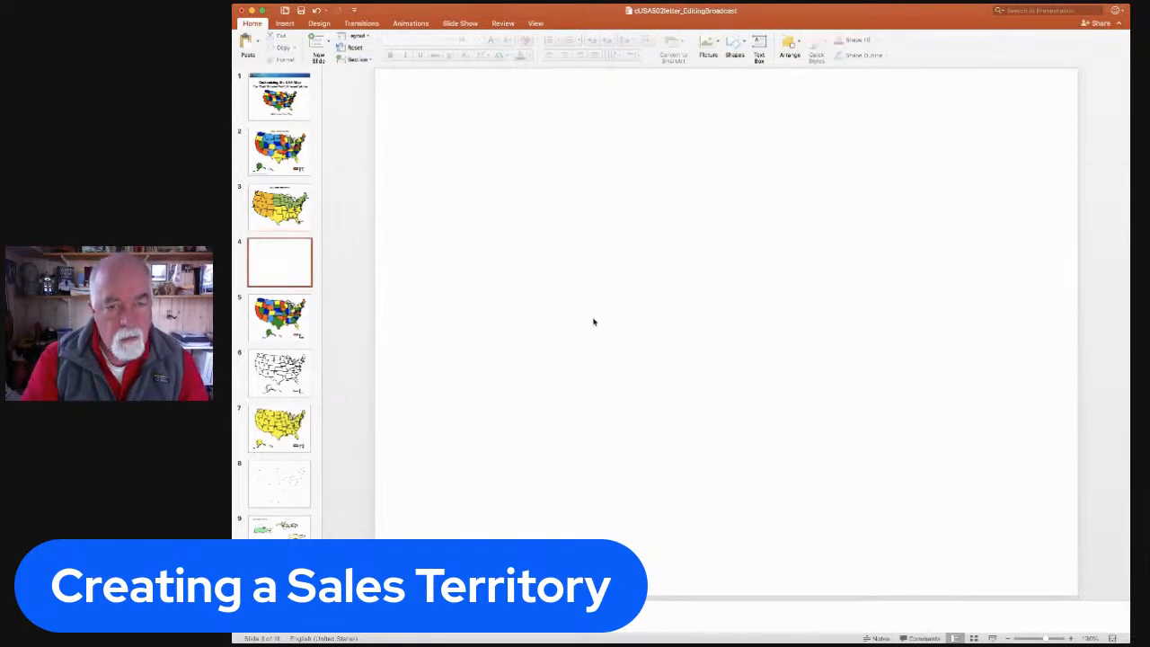
pyautogui.press('super+v')
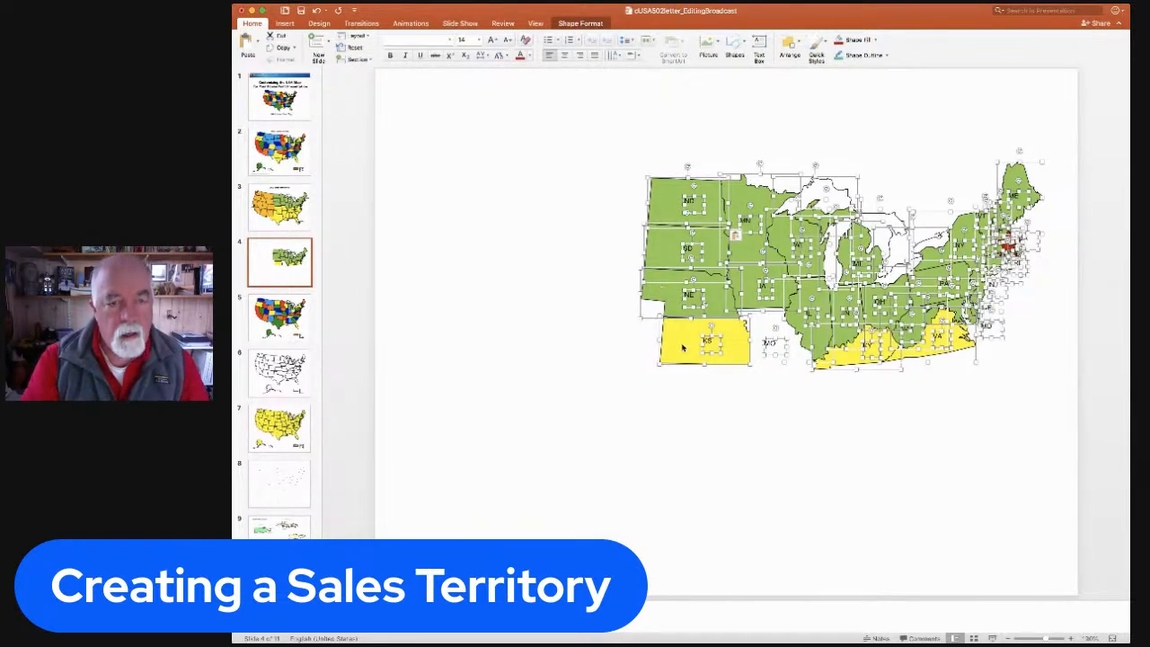
pyautogui.press('super+alt+g')
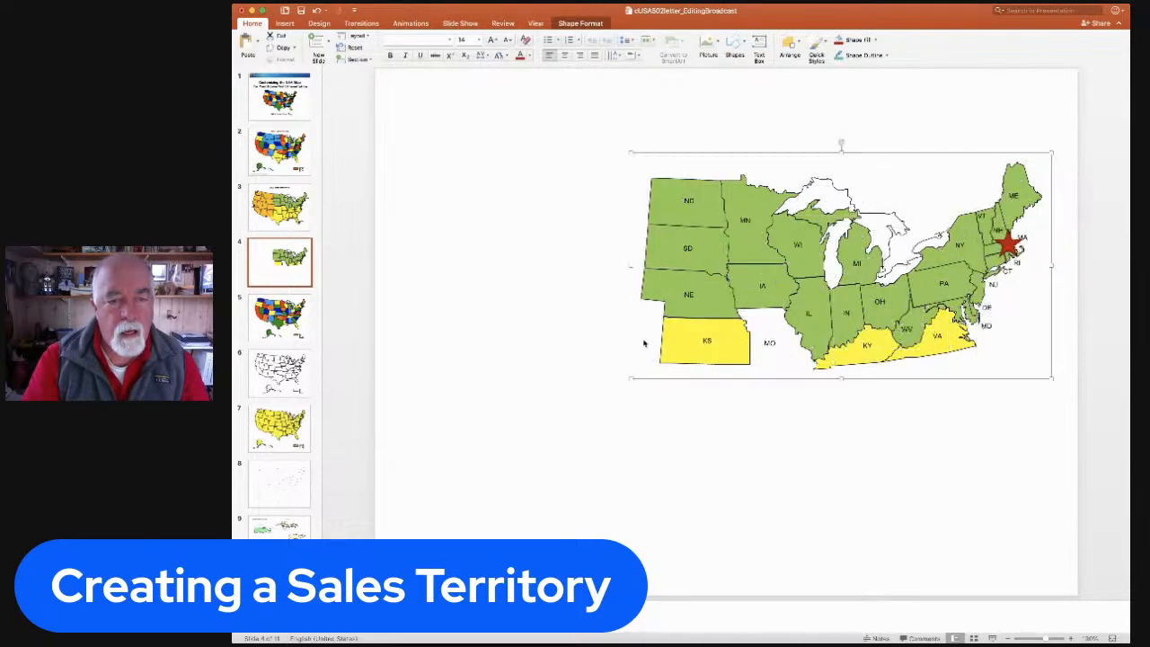
pyautogui.moveTo(628, 379); pyautogui.dragTo(524, 462)
pyautogui.moveTo(707, 217); pyautogui.dragTo(600, 300)
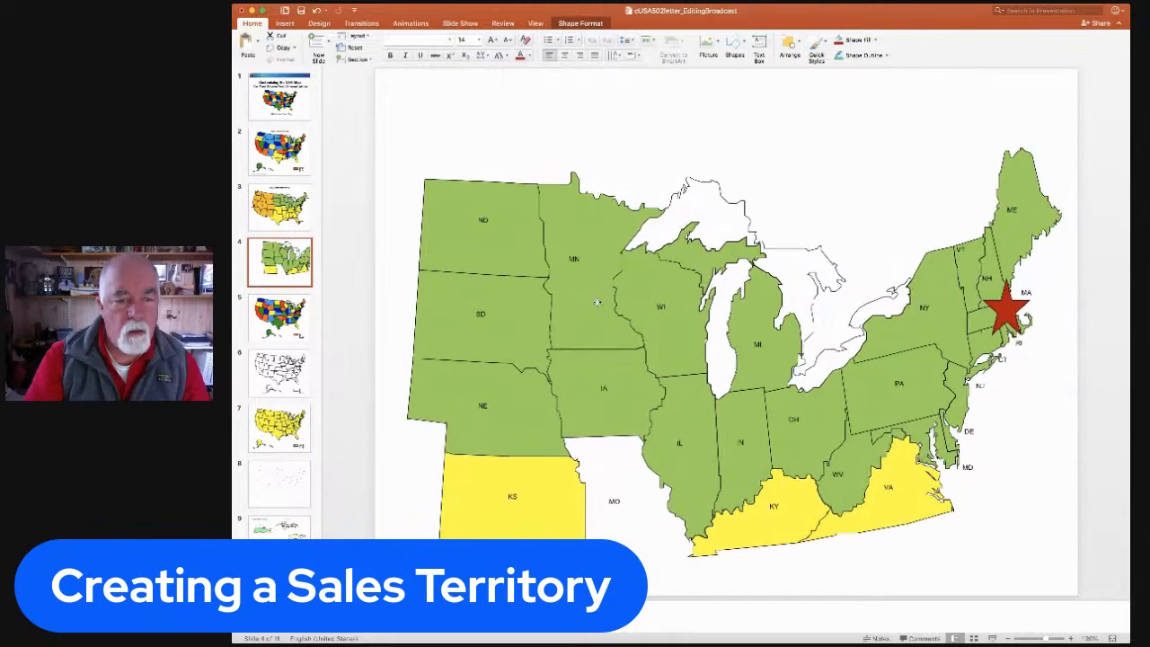
pyautogui.press('super+z')
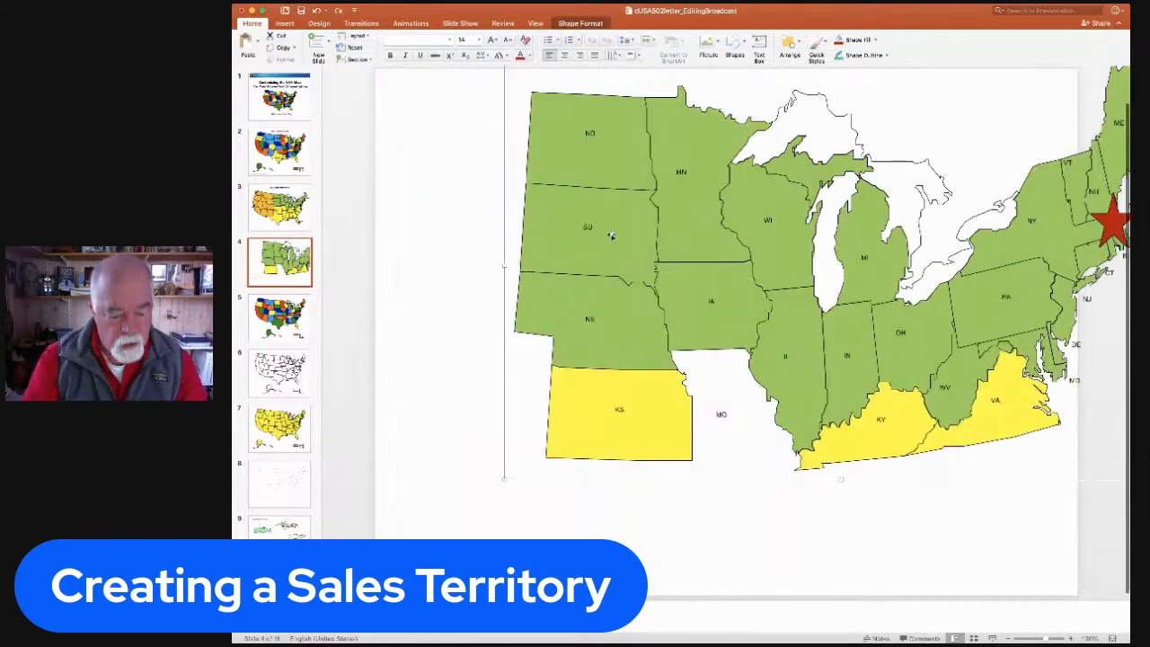
pyautogui.press('super+z')
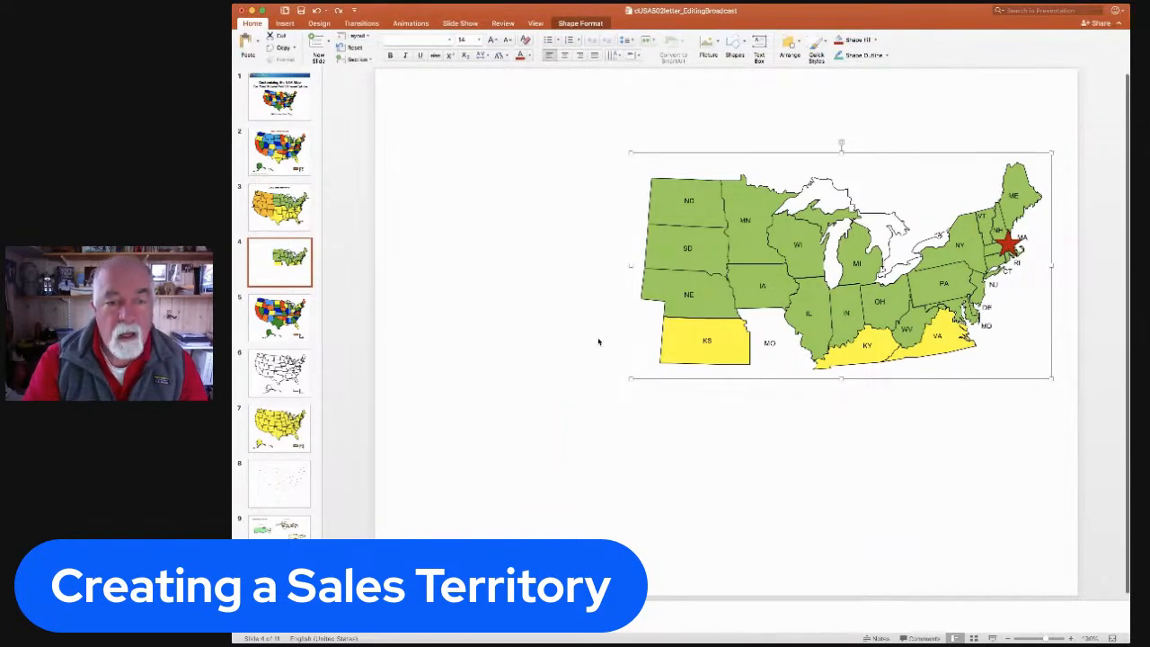
# Enlarge the grouped territory map to nearly the slide's width and shift it down to leave room for a title.
pyautogui.moveTo(620, 384); pyautogui.dragTo(431, 494)
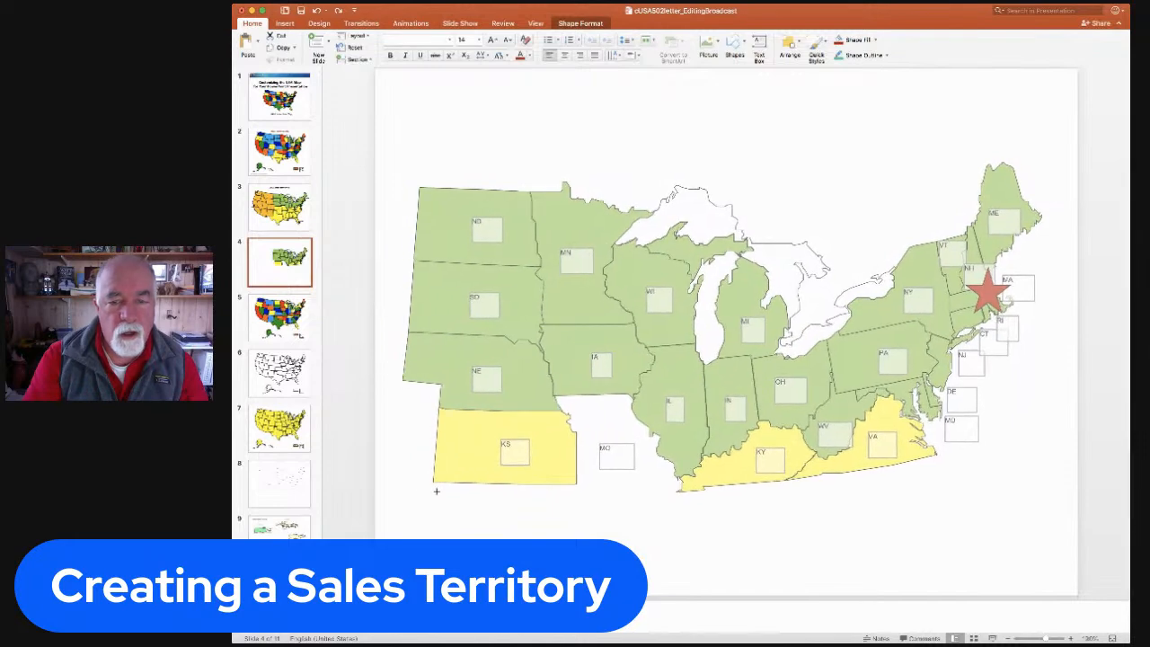
pyautogui.moveTo(672, 311); pyautogui.dragTo(672, 338)
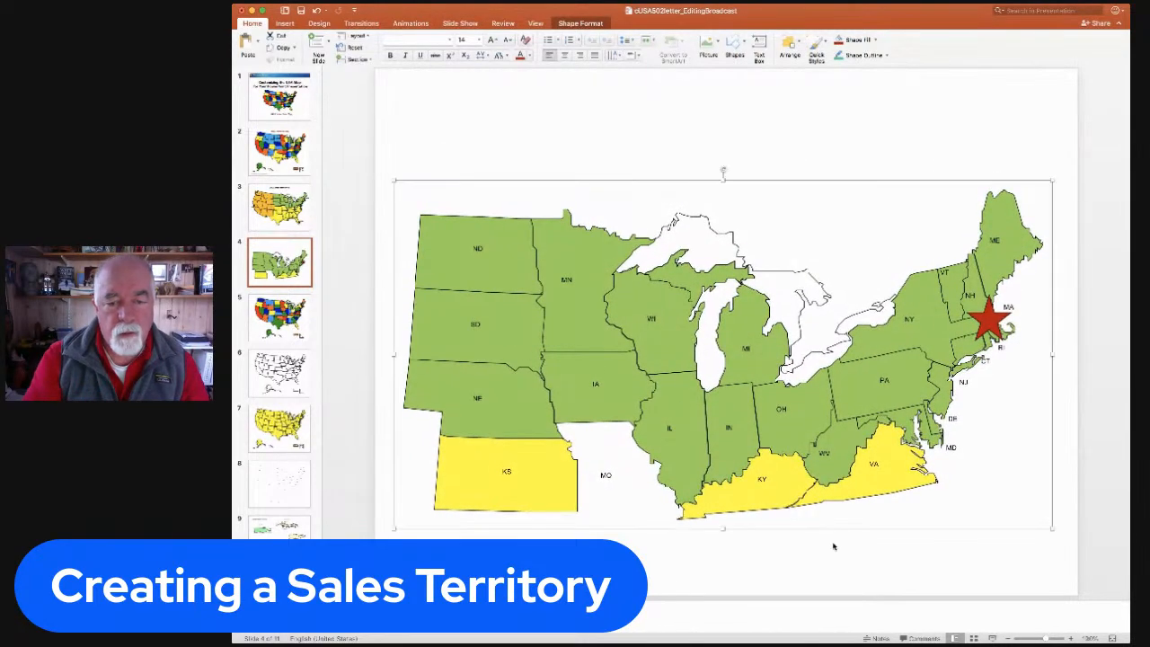
pyautogui.click(684, 559)
# Delete the yellow Kansas shape and the KS and MO labels from the grouped map.
pyautogui.click(545, 487)
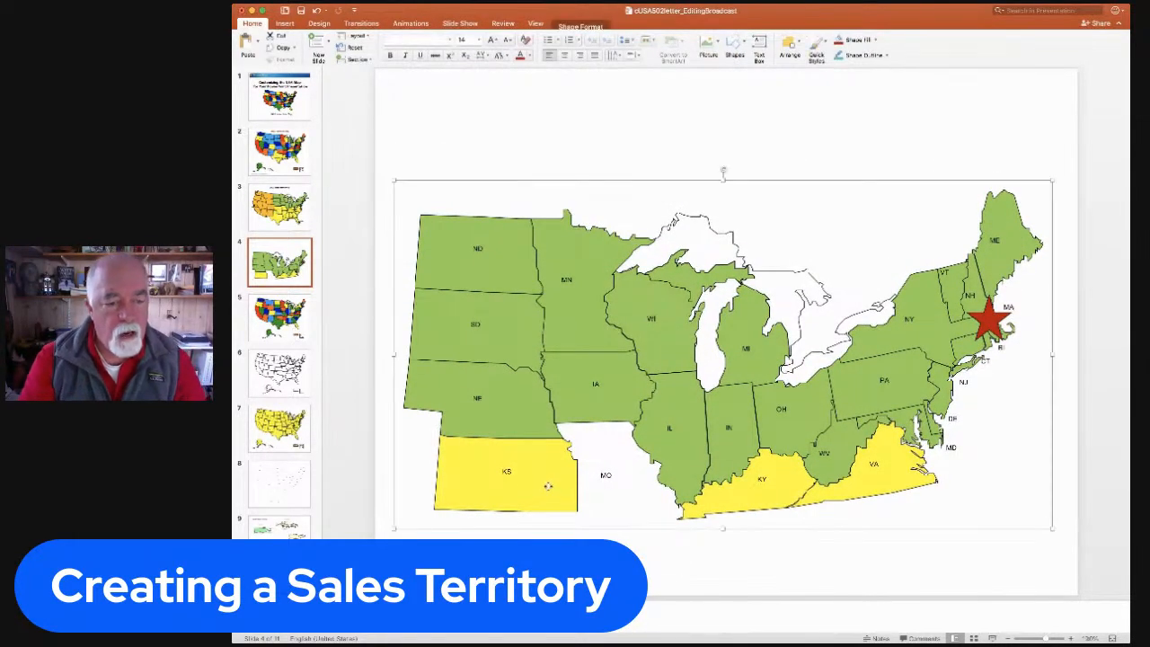
pyautogui.click(545, 487)
pyautogui.press('Delete')
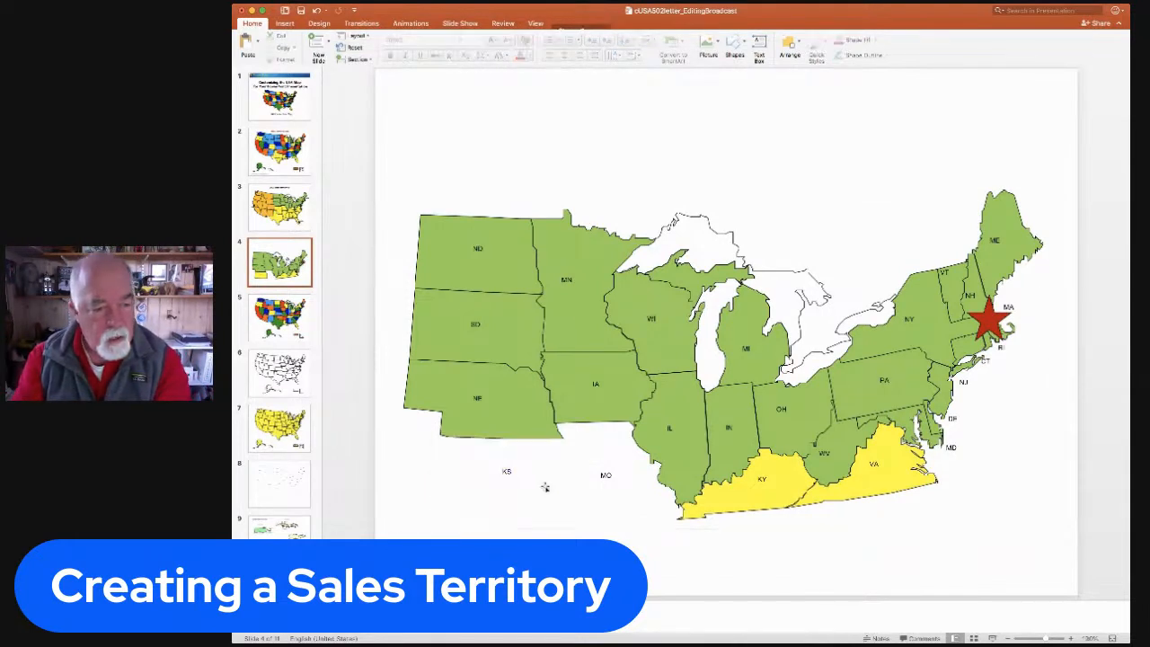
pyautogui.click(524, 493)
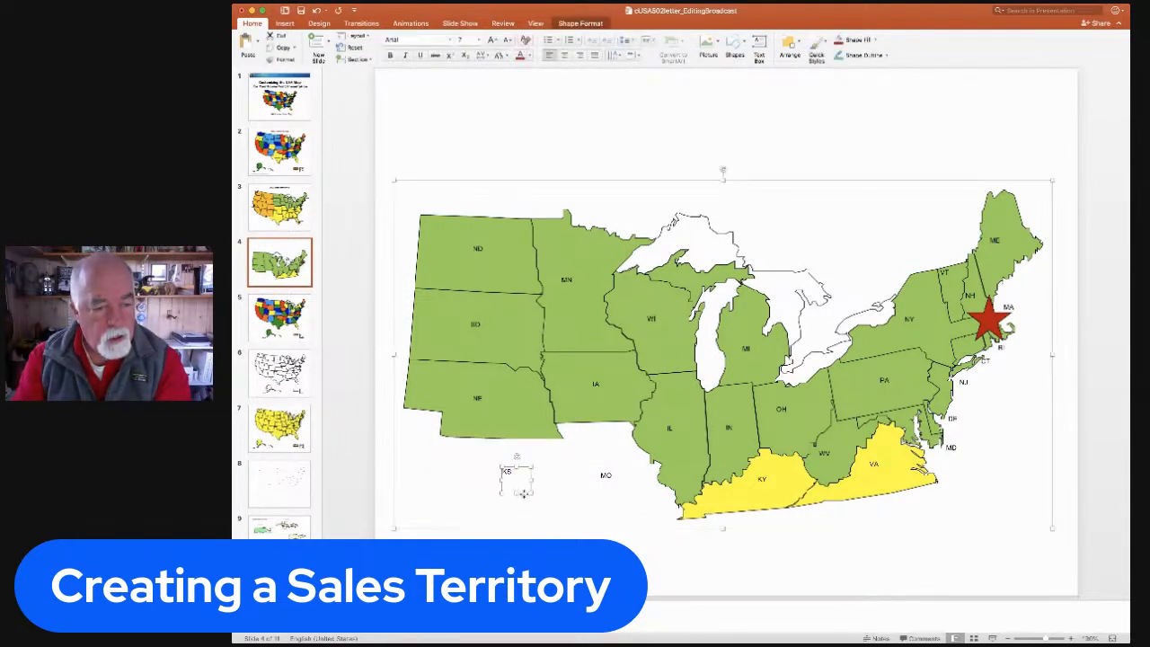
pyautogui.press('Delete')
pyautogui.click(609, 475)
pyautogui.click(608, 475)
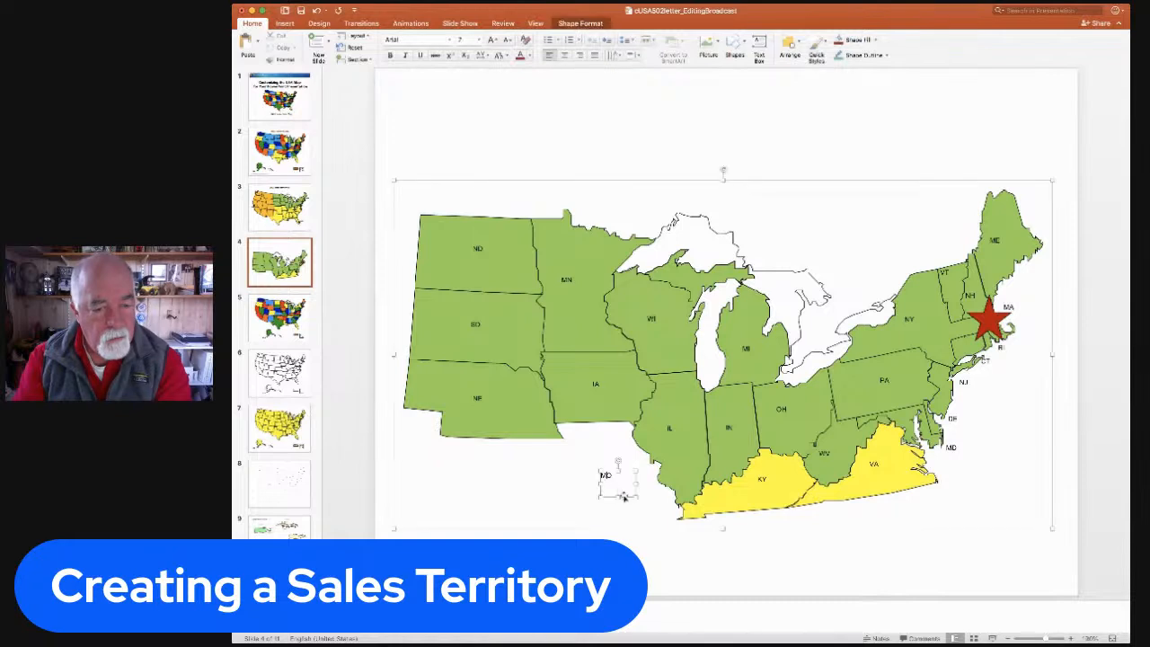
pyautogui.press('Delete')
# Delete the yellow Kentucky shape from the grouped map.
pyautogui.click(757, 500)
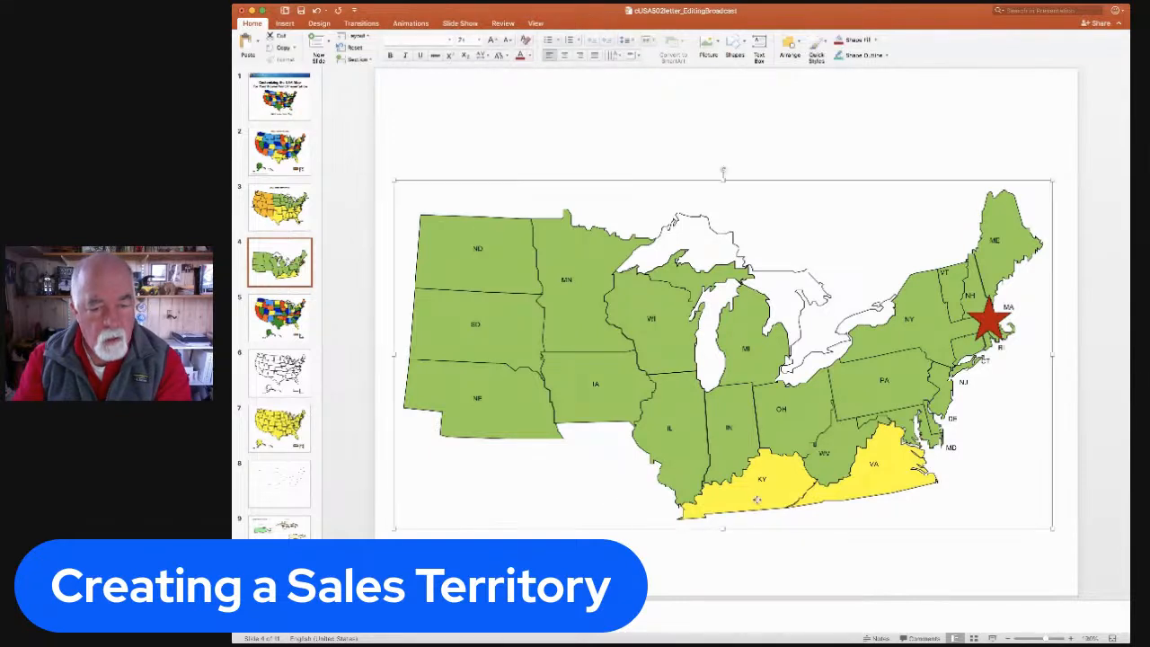
pyautogui.click(757, 500)
pyautogui.click(787, 567)
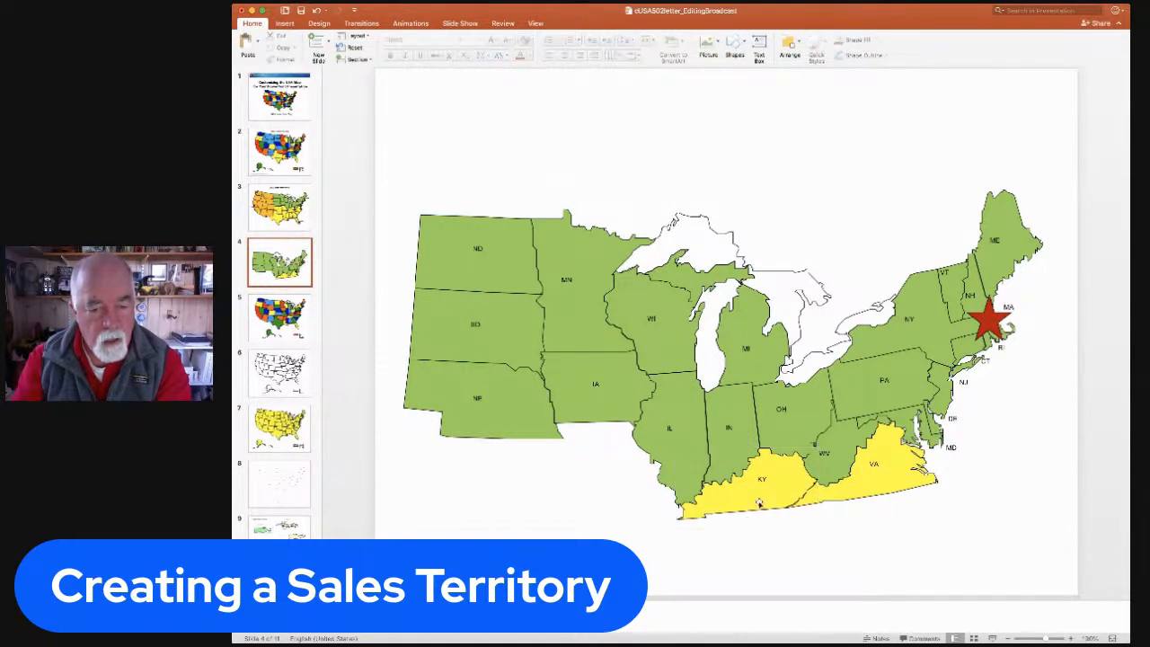
pyautogui.click(759, 500)
pyautogui.click(759, 500)
pyautogui.press('Delete')
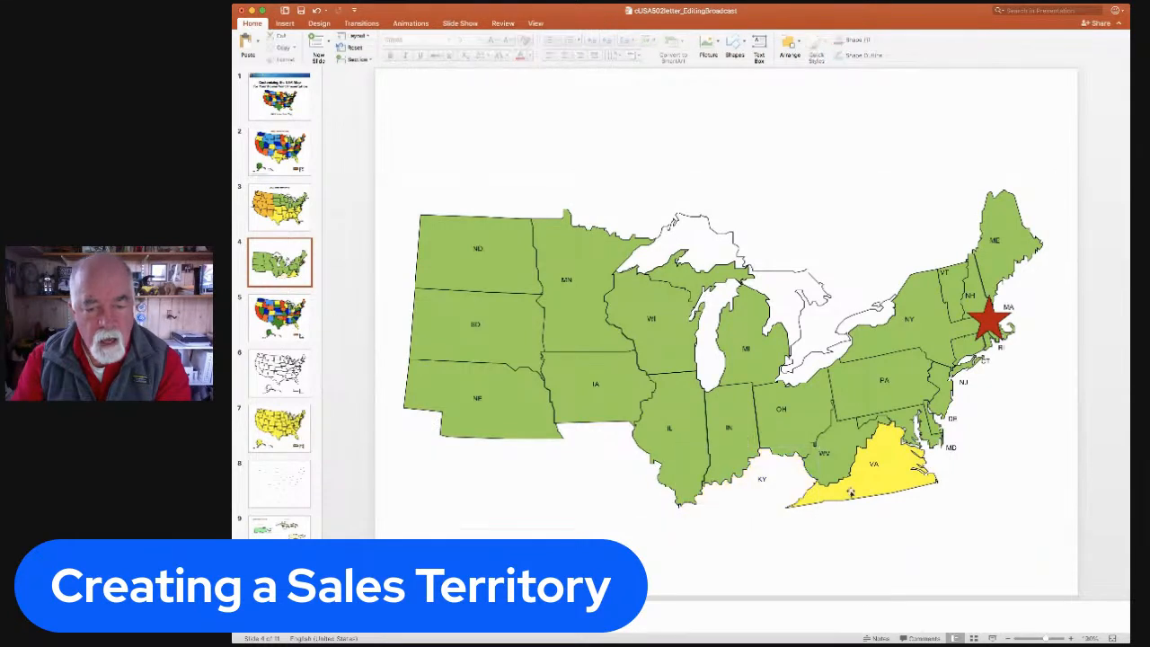
# Delete the yellow Virginia shape from the grouped map.
pyautogui.click(856, 492)
pyautogui.click(856, 492)
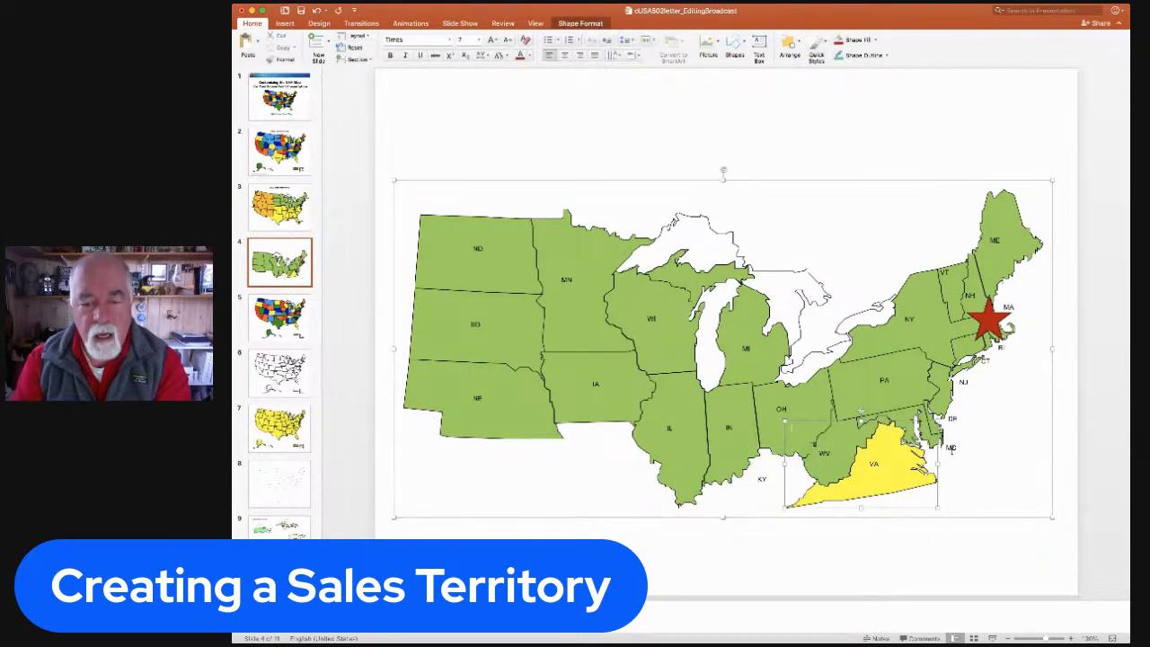
pyautogui.click(896, 543)
pyautogui.click(885, 476)
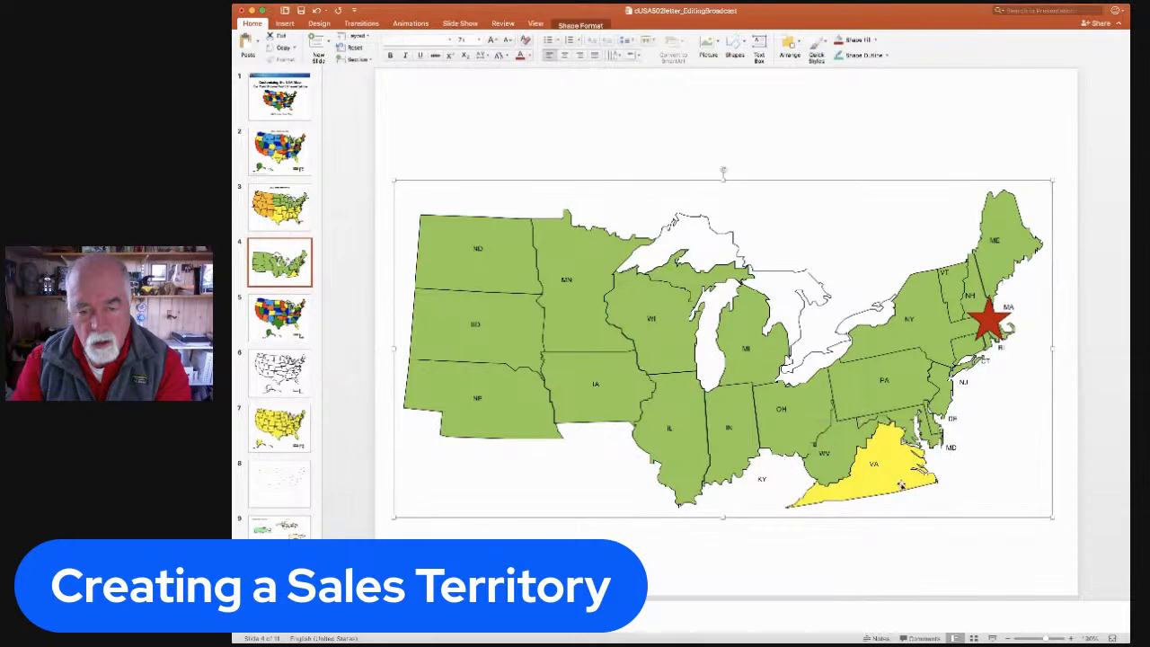
pyautogui.click(901, 484)
pyautogui.press('Delete')
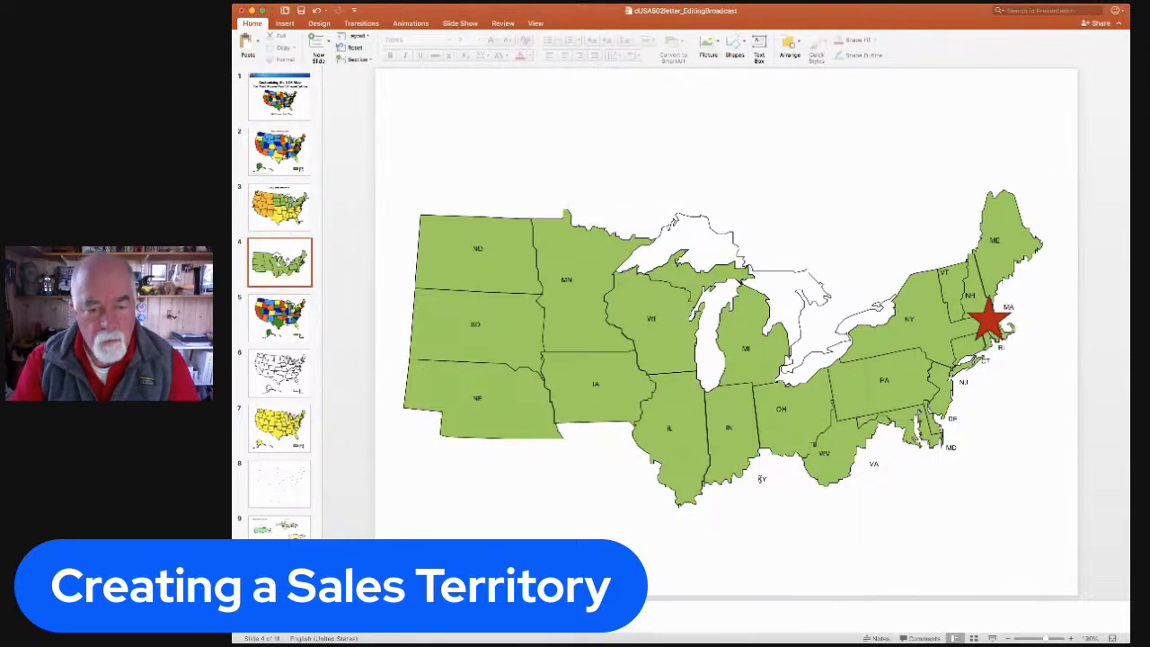
# Delete the leftover KY and VA labels from the grouped map.
pyautogui.click(771, 486)
pyautogui.click(771, 487)
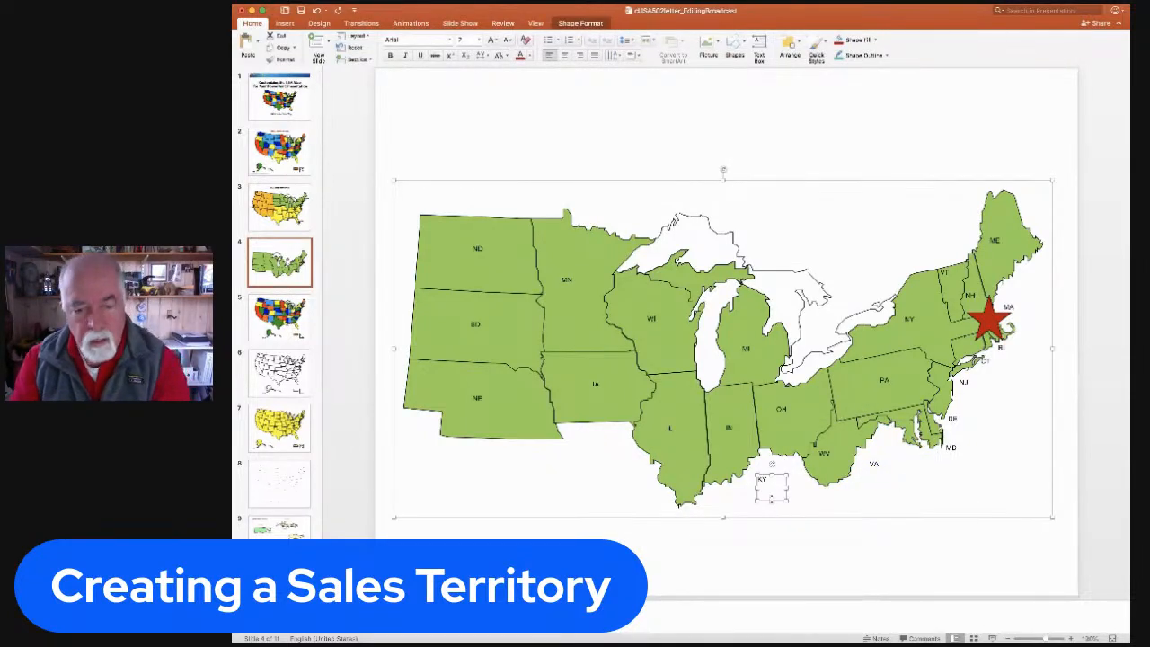
pyautogui.press('Delete')
pyautogui.click(872, 463)
pyautogui.click(872, 463)
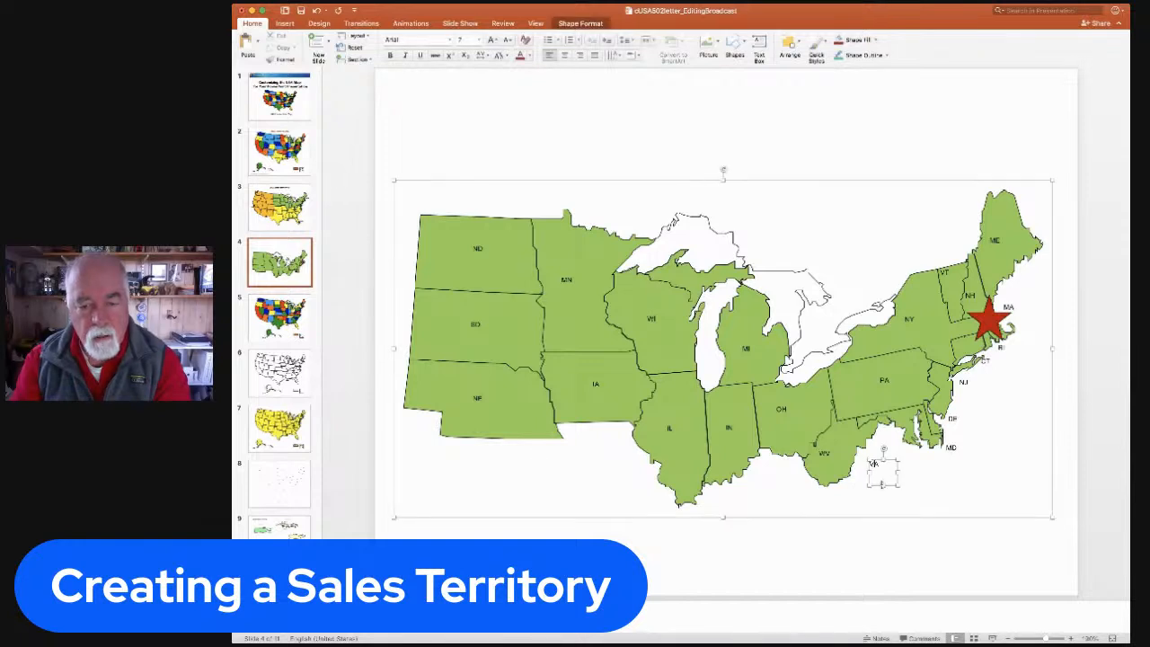
pyautogui.press('Delete')
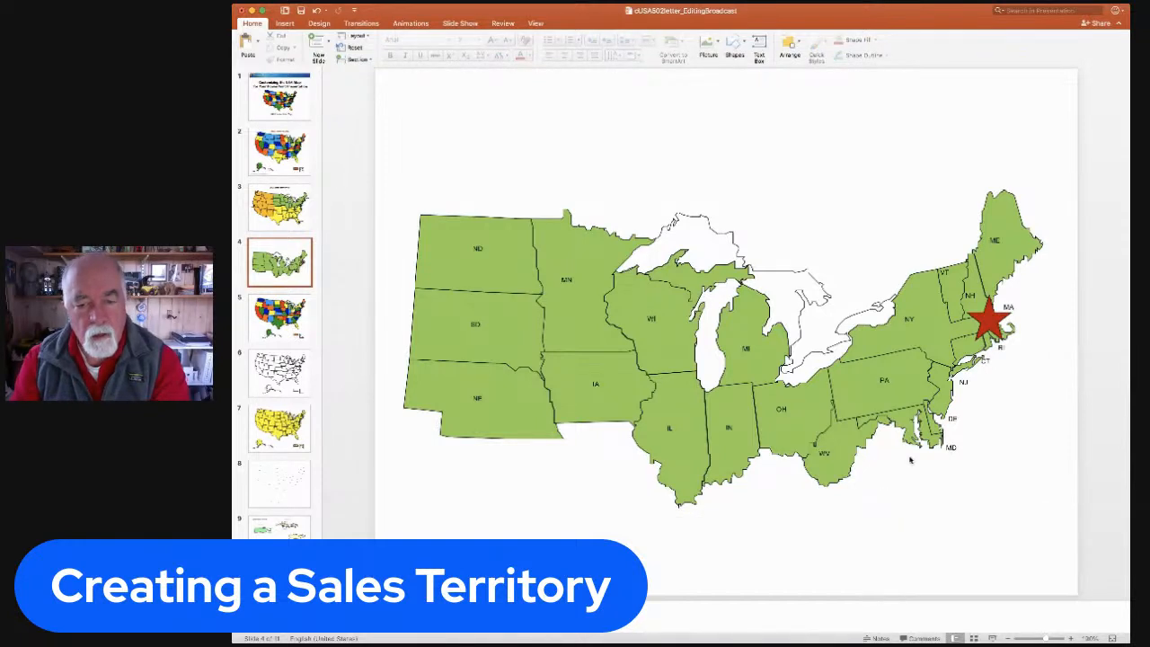
# Copy the "XYZ Sales Territories" title from slide 3 onto slide 4.
pyautogui.click(288, 228)
pyautogui.click(690, 126)
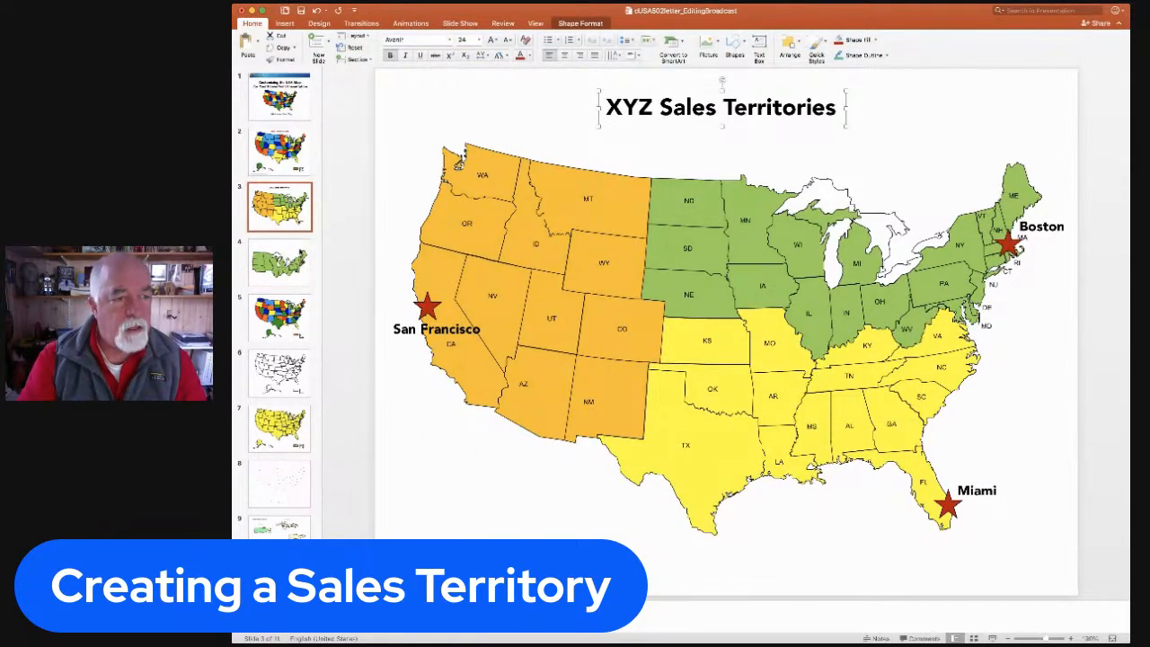
pyautogui.press('pagedown')
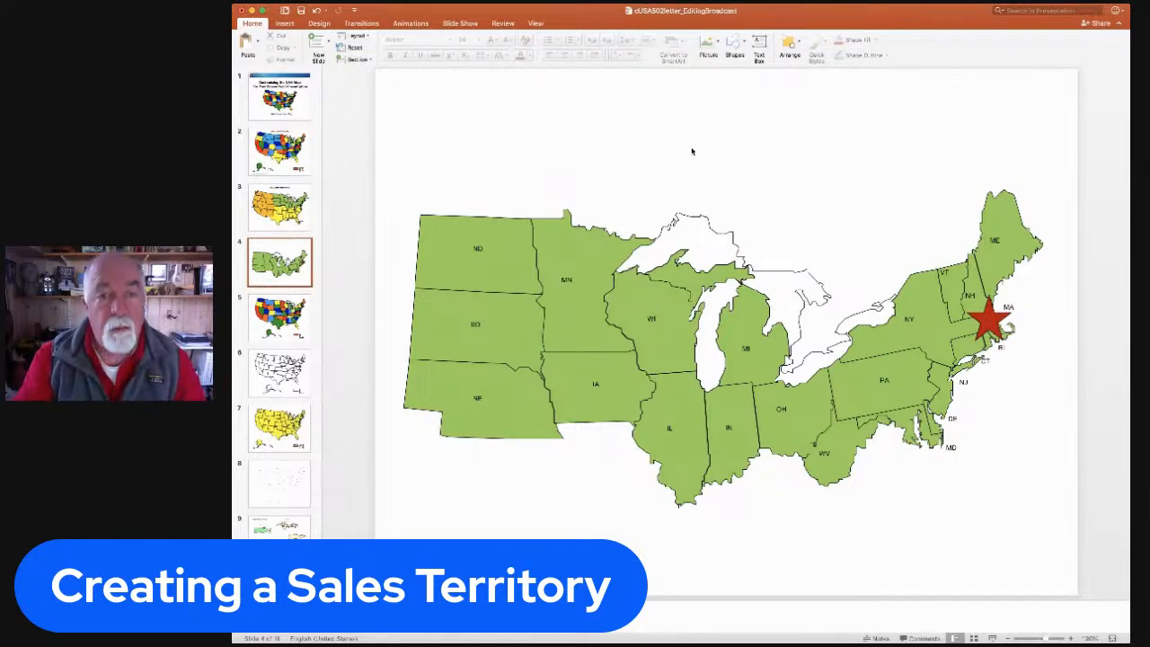
pyautogui.press('super+v')
# Extend the slide 4 title to "XYZ Sales Territories • Boston" and center it just above the map.
pyautogui.click(840, 108)
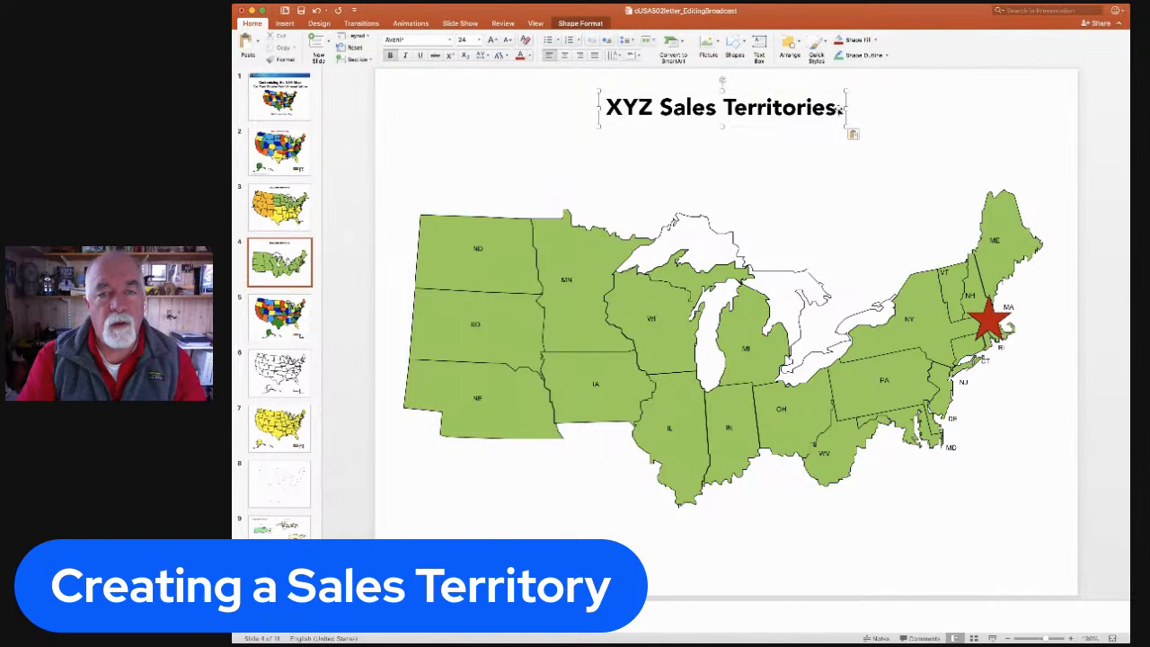
pyautogui.write('• Boston')
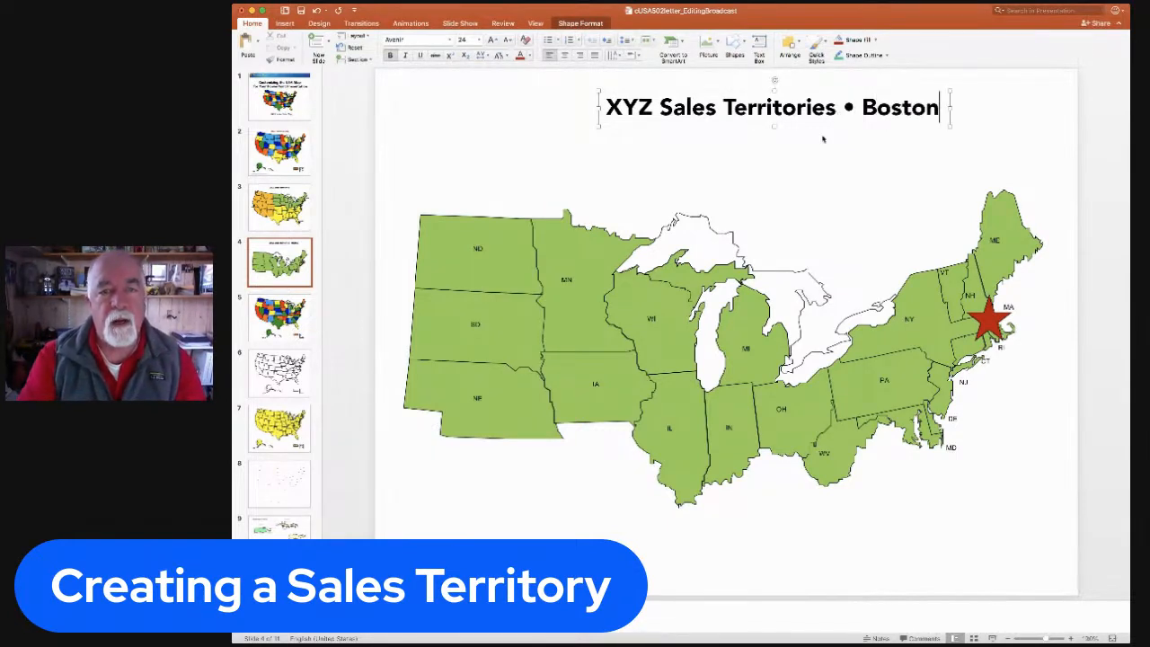
pyautogui.click(822, 140)
pyautogui.click(816, 114)
pyautogui.moveTo(813, 127); pyautogui.dragTo(769, 157)
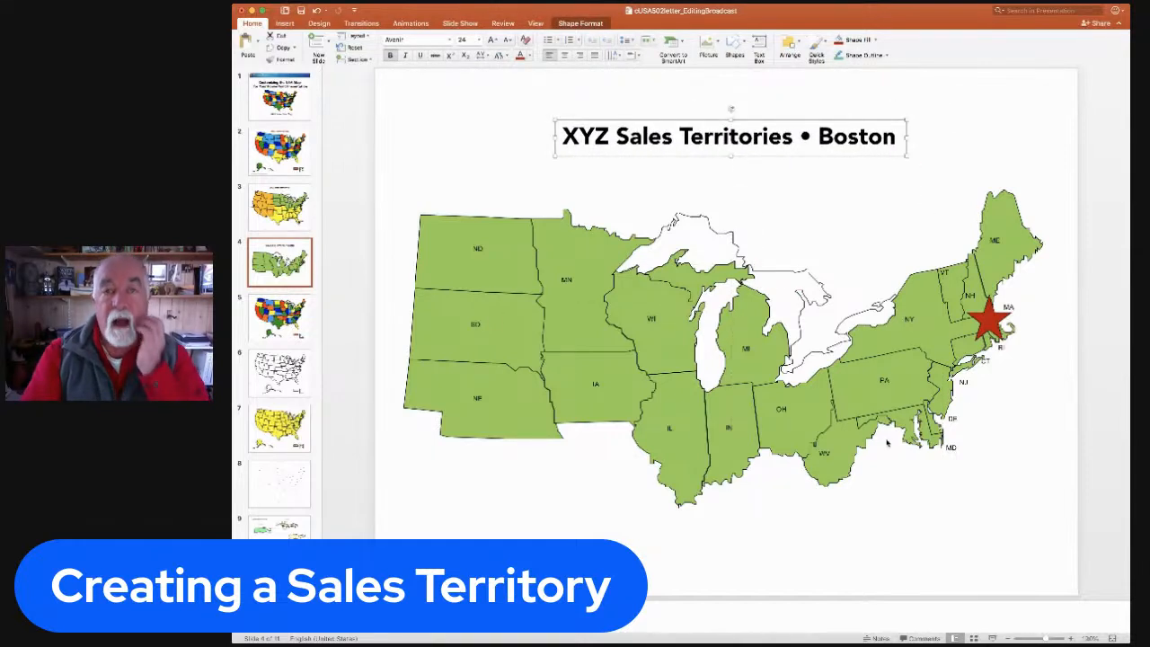
# Shrink the red star in the grouped slide 4 map and reposition it over Boston on the Massachusetts coast.
pyautogui.click(989, 319)
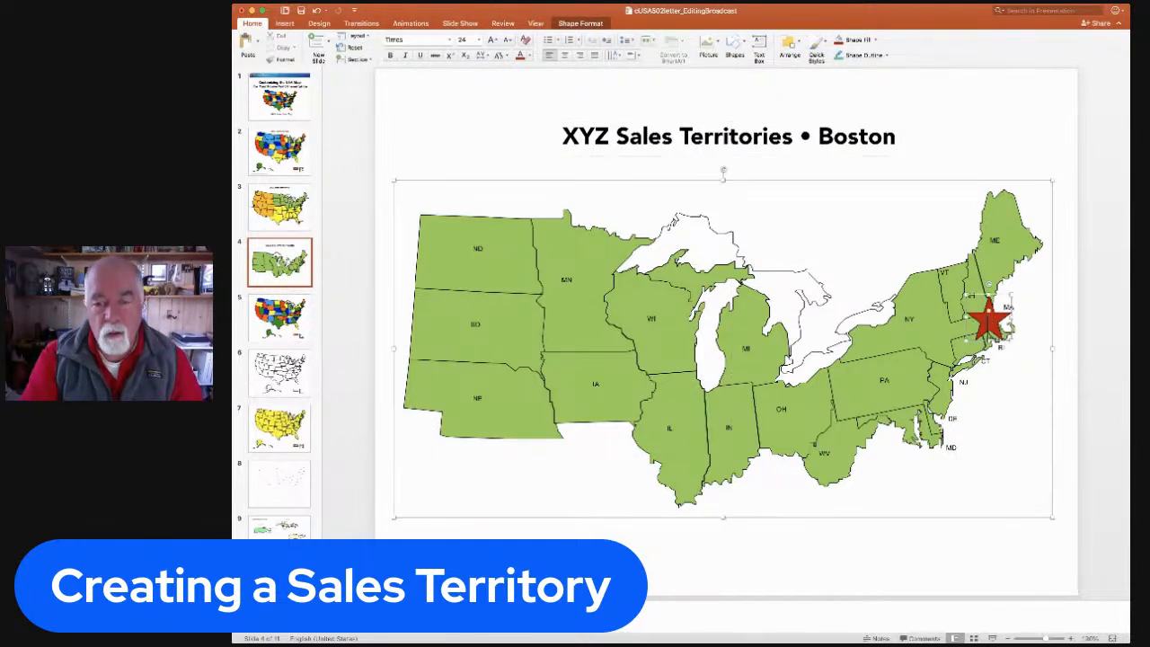
pyautogui.click(988, 320)
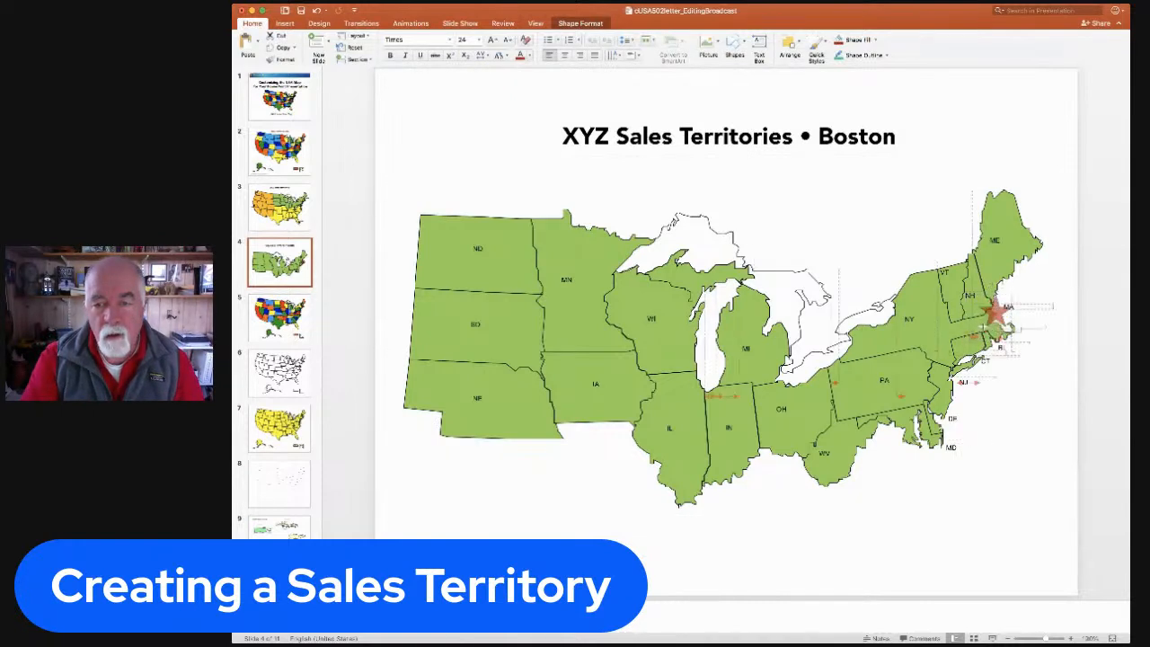
pyautogui.moveTo(988, 320); pyautogui.dragTo(993, 319)
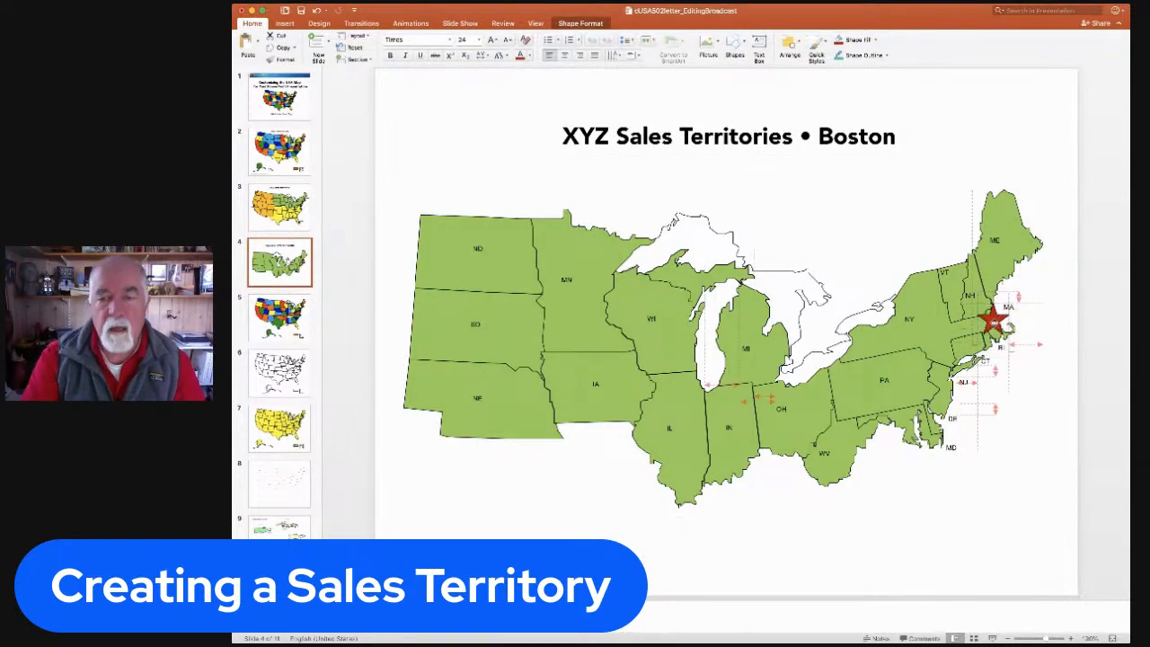
pyautogui.click(931, 479)
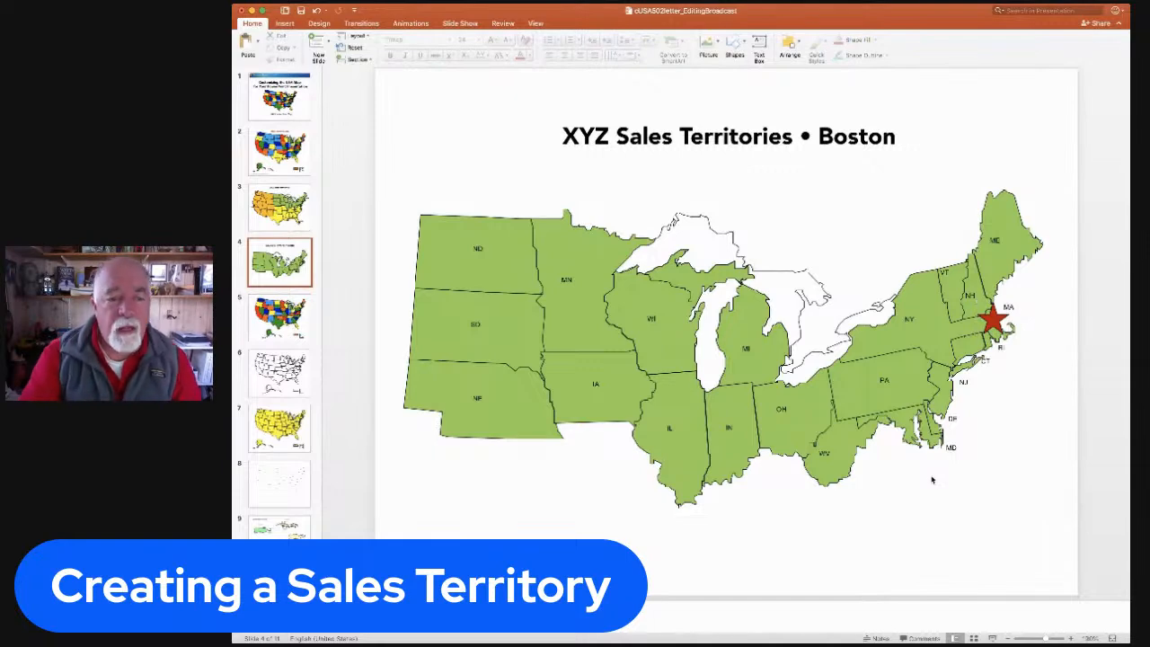
# Recolor individual states in the slide 4 Boston territory map: fill North Dakota orange, South Dakota light blue and Nebraska yellow.
pyautogui.click(284, 226)
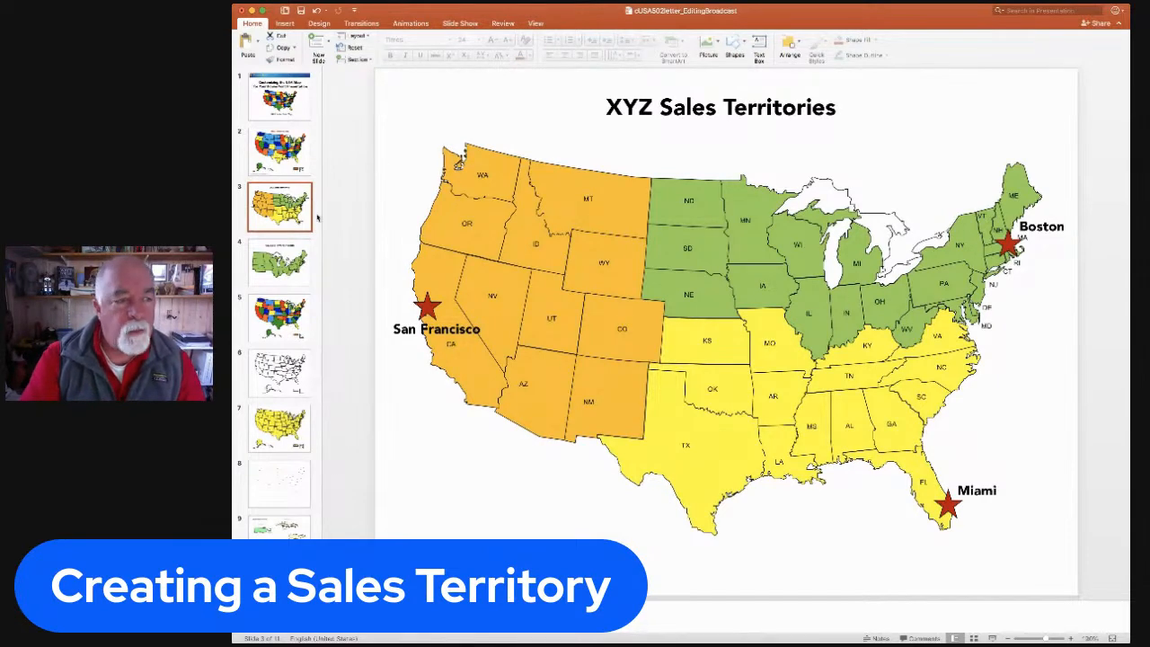
pyautogui.click(300, 282)
pyautogui.click(500, 275)
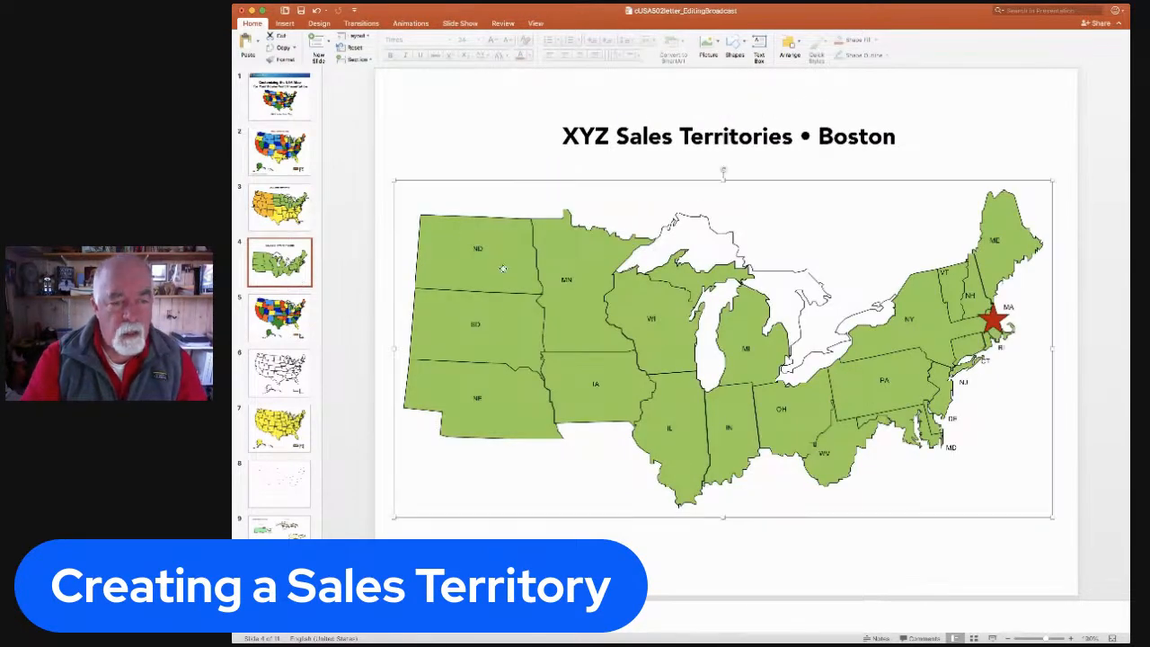
pyautogui.click(500, 277)
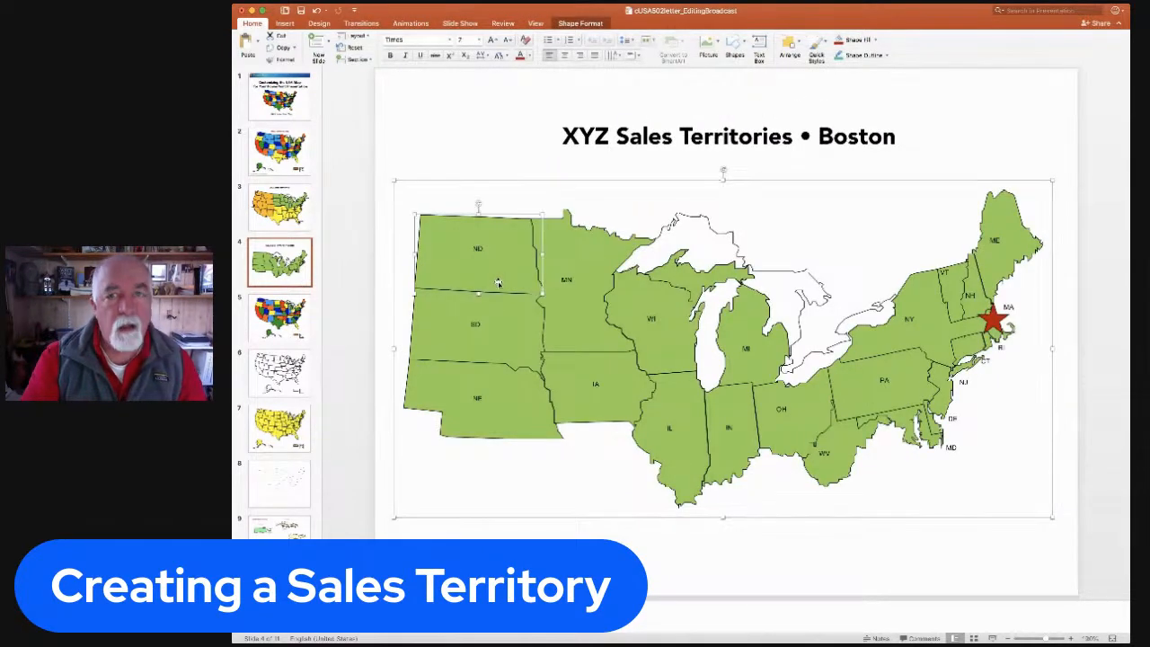
pyautogui.click(873, 39)
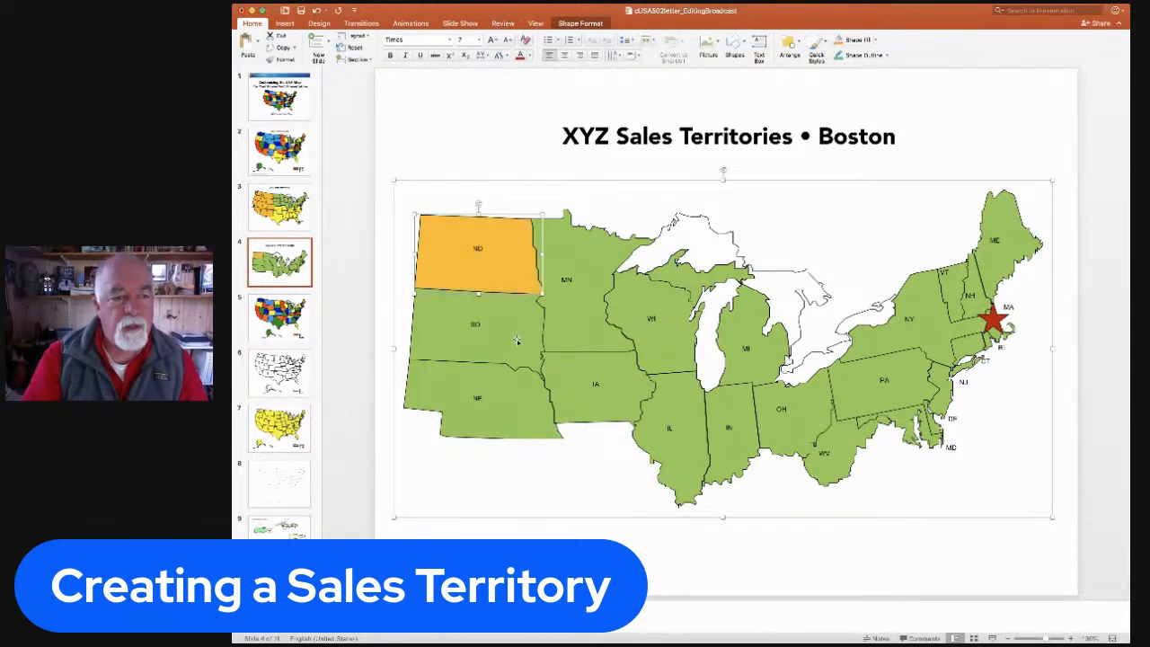
pyautogui.click(521, 340)
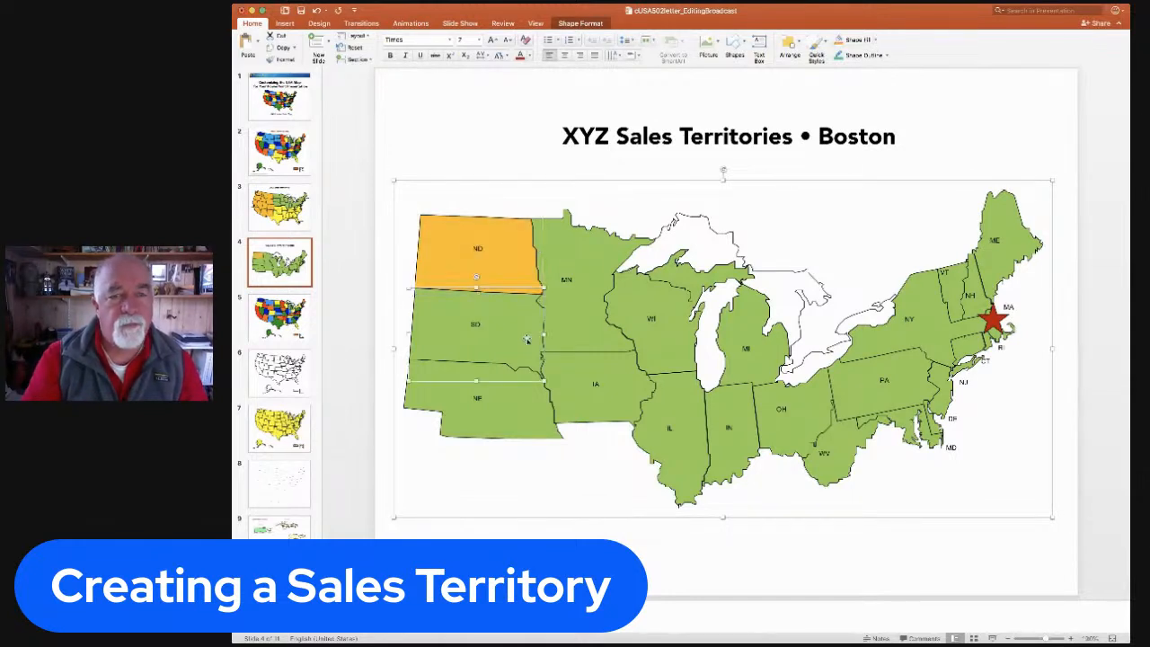
pyautogui.click(873, 39)
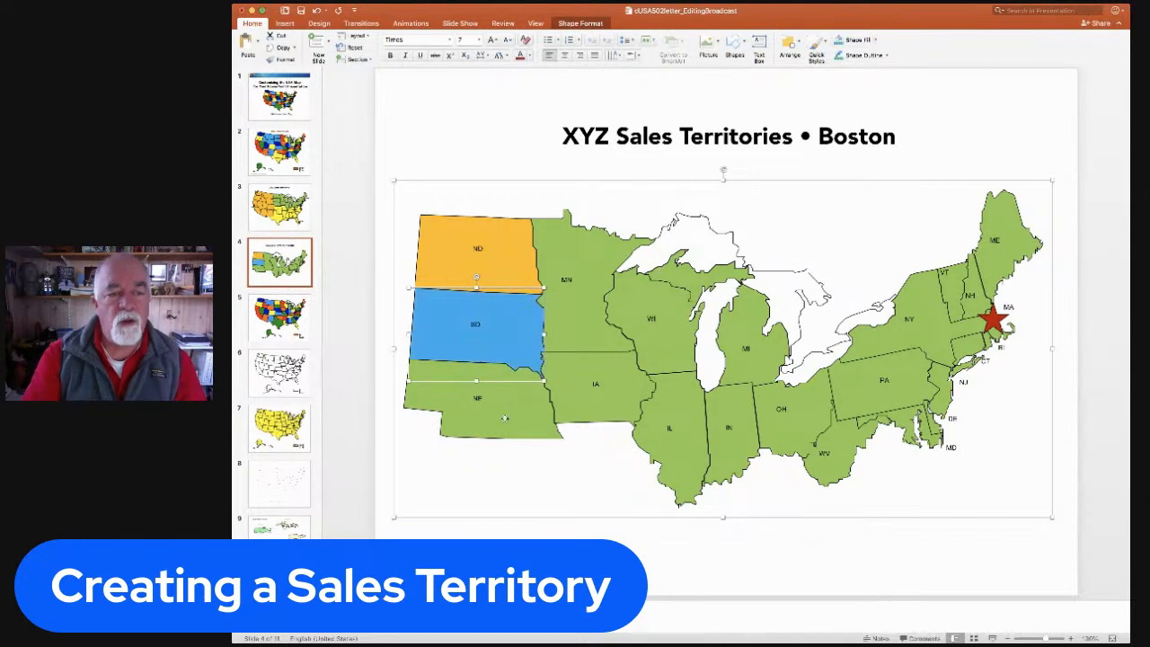
pyautogui.click(507, 404)
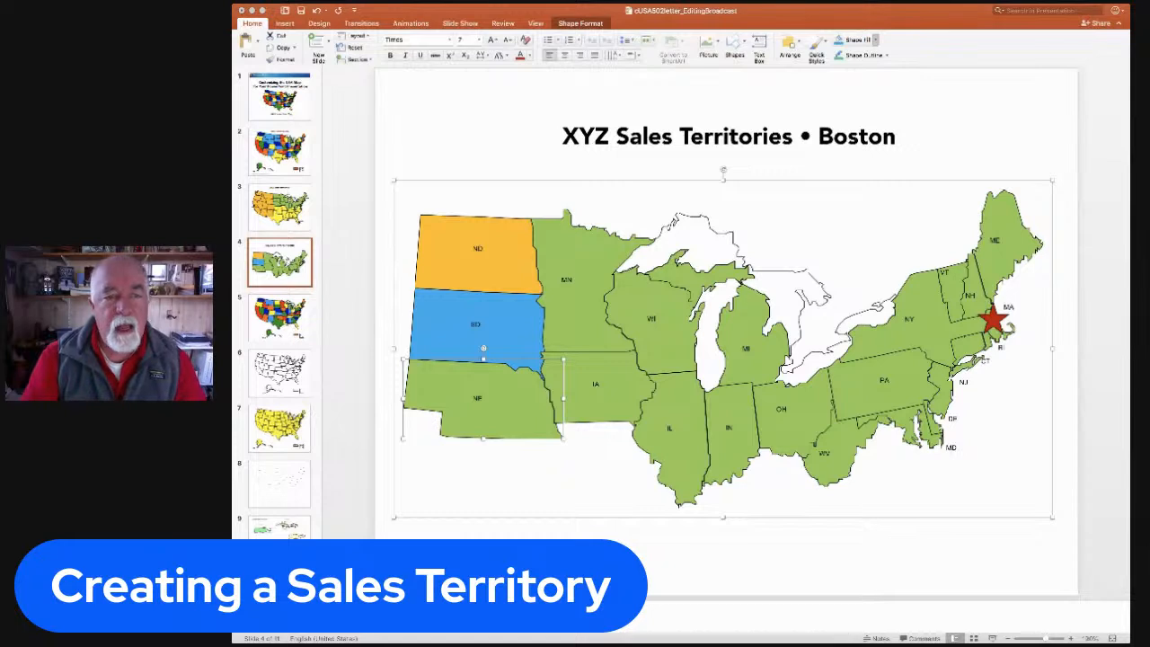
pyautogui.click(875, 135)
pyautogui.click(616, 529)
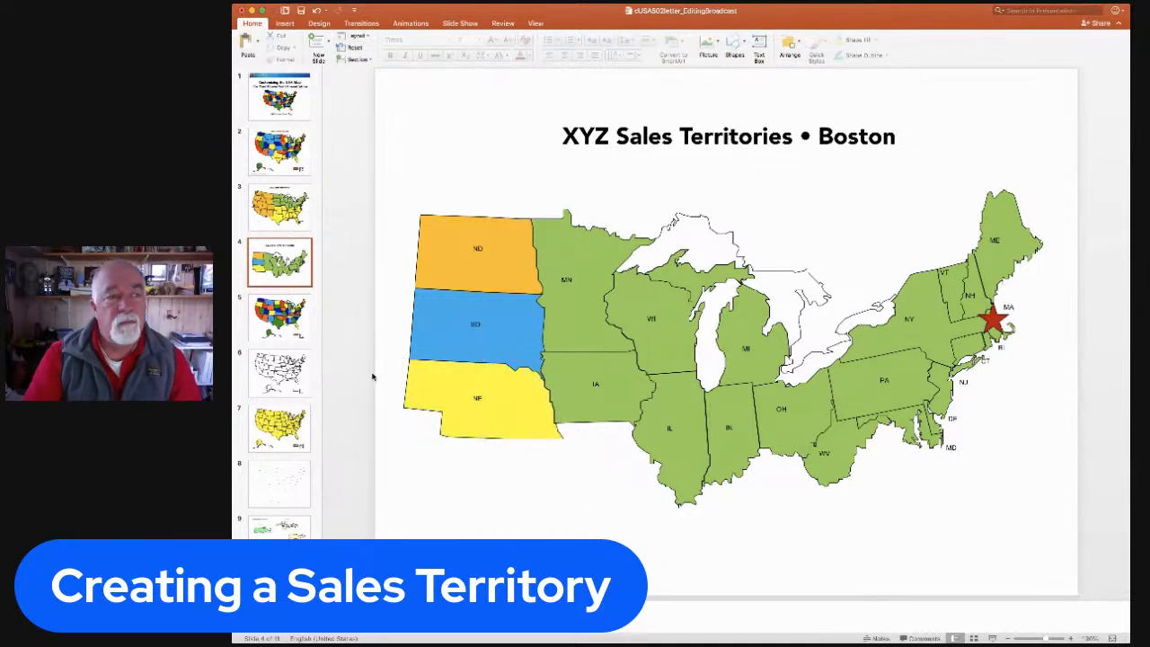
# Open slide 2 with the multicolored USA Territory Map.
pyautogui.click(295, 168)
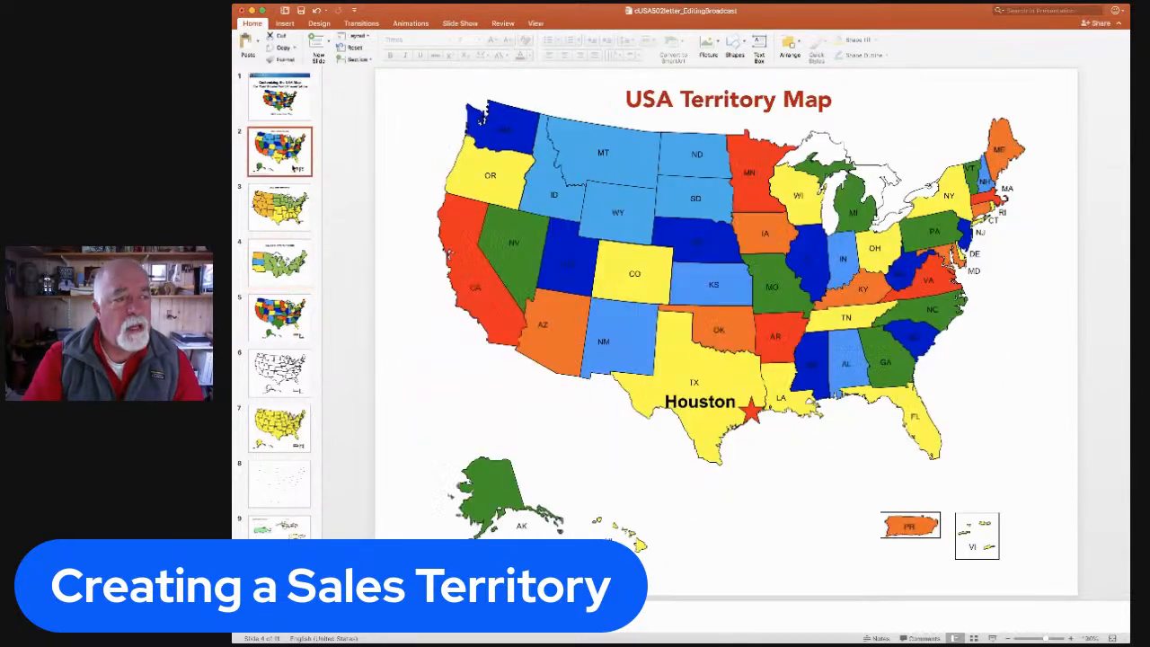